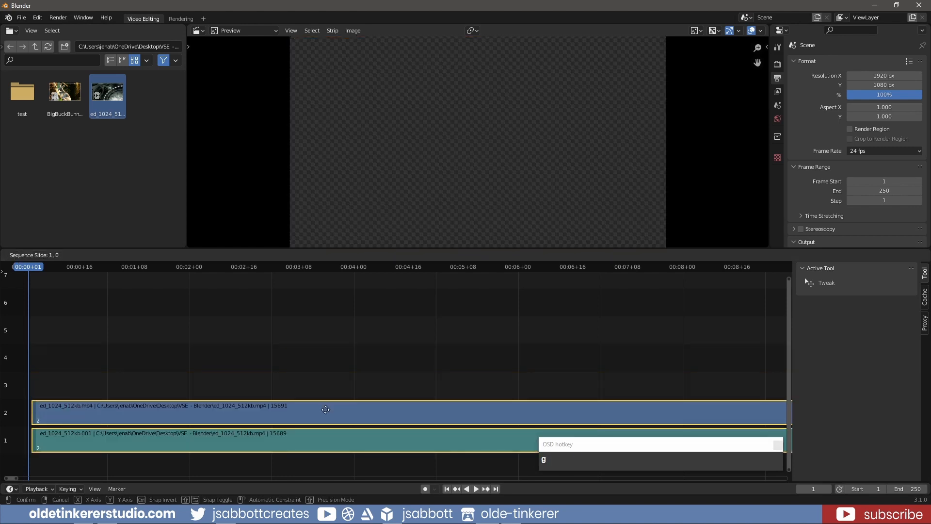
Step: Slide the ed_1024_512kb video and audio strips along the timeline and snap them to the current frame
left_click(326, 414)
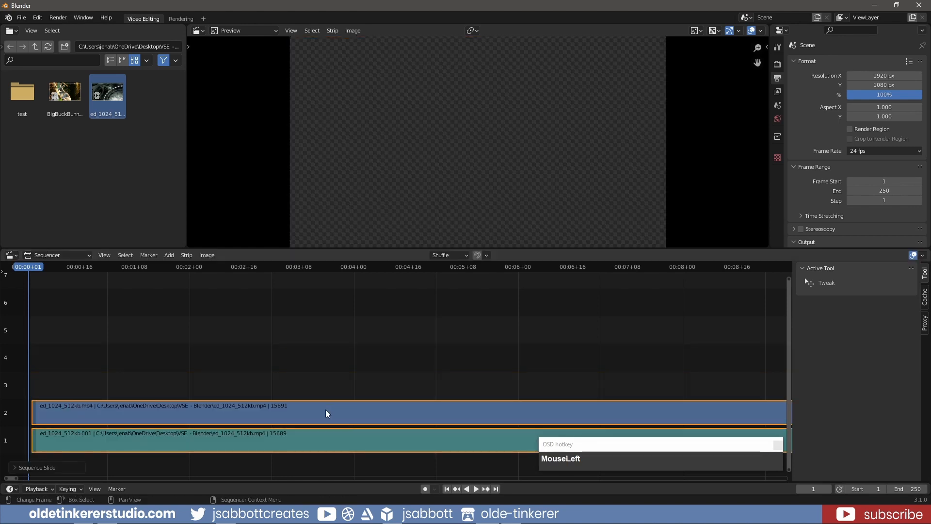
mouse_move(326, 413)
left_mouse_down()
mouse_move(324, 356)
mouse_move(324, 402)
left_mouse_up()
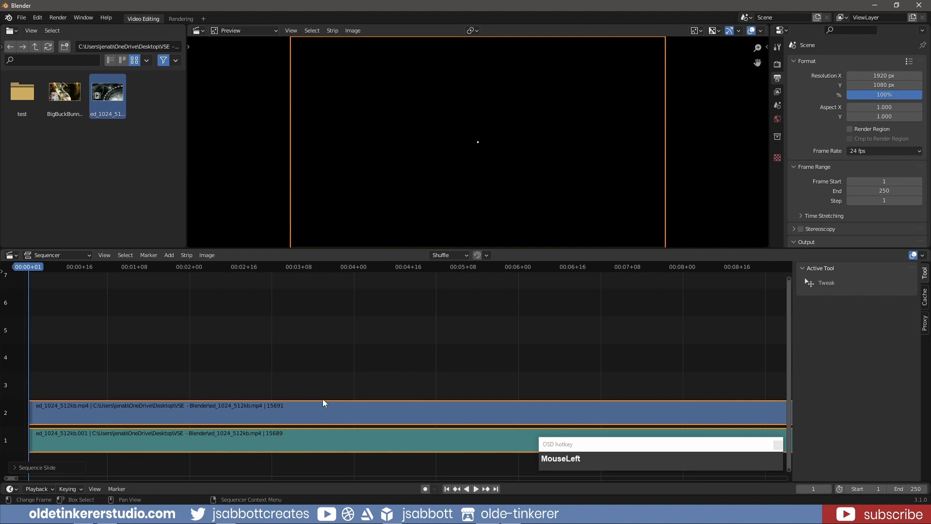
left_click_drag(226, 409, 311, 385)
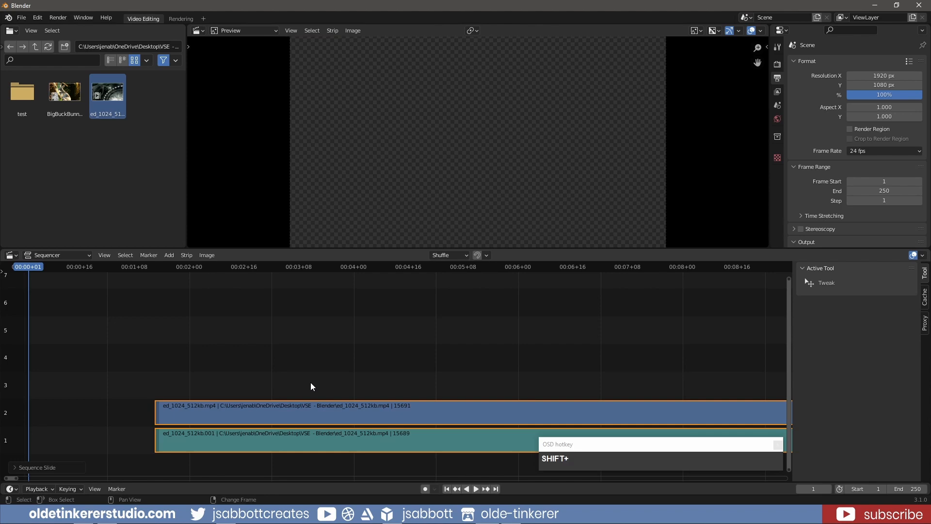
key("shift+s")
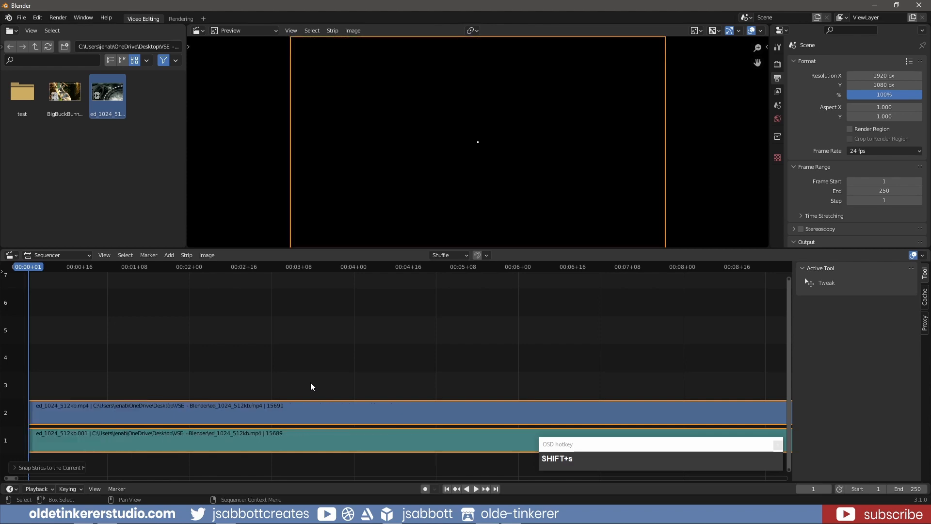
Step: Soft-split the ed_1024_512kb video and audio strips at frame 67 and move the left pieces up to channels 3 and 4
left_click(255, 361)
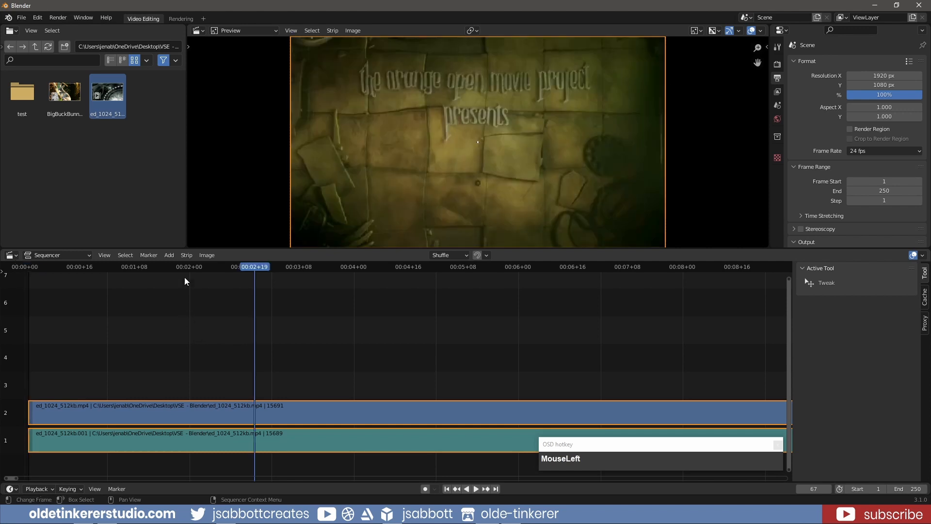
left_click(186, 256)
key("k")
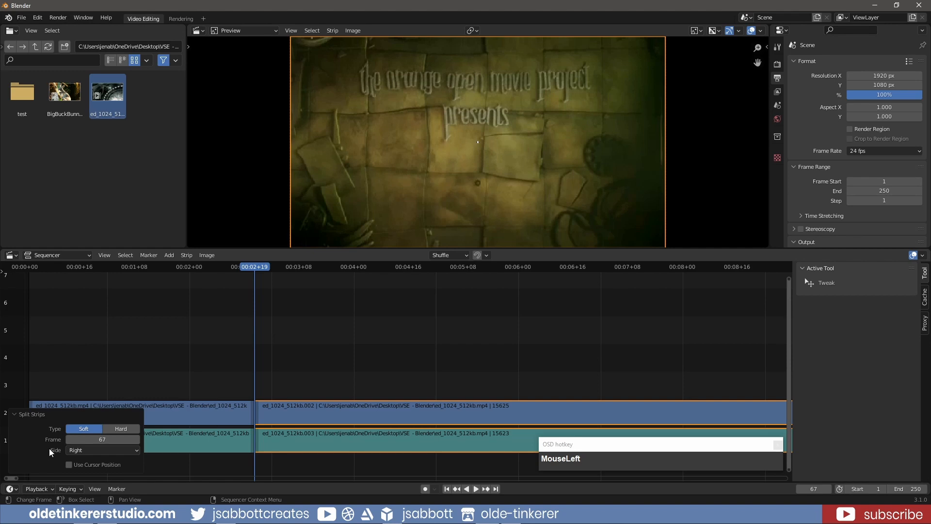
left_click(163, 421)
left_click_drag(162, 413, 165, 366)
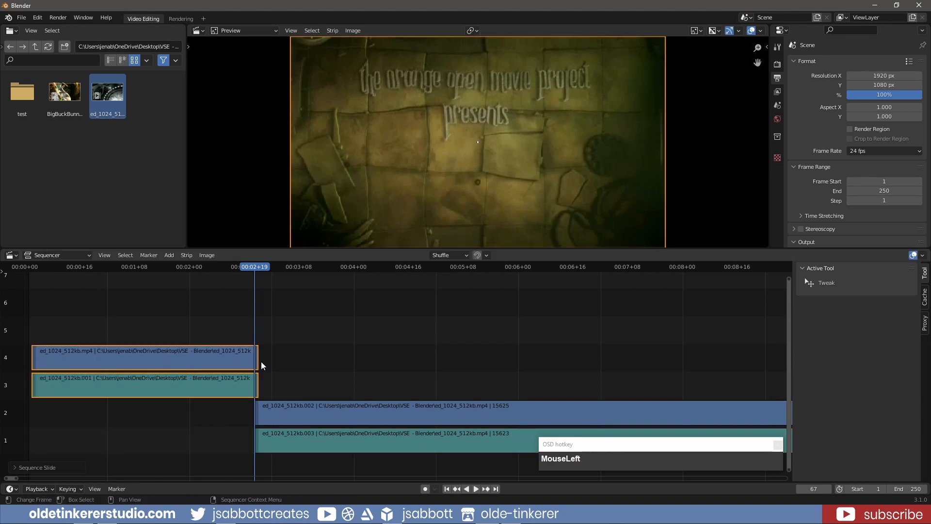
Step: Extend the end of the soft-split video piece on channel 4 to frame 107 and scrub through it
left_click_drag(265, 277, 193, 280)
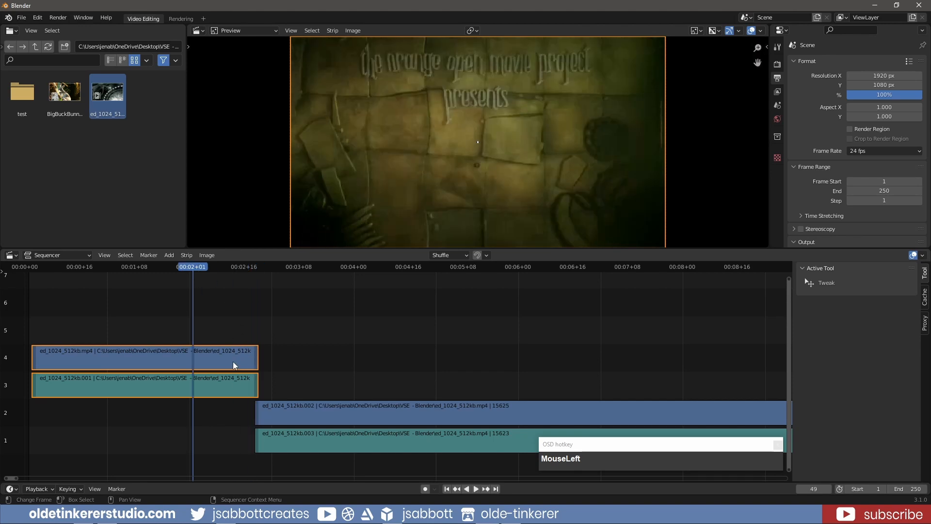
left_click(233, 361)
left_click(257, 361)
left_click_drag(257, 361, 394, 361)
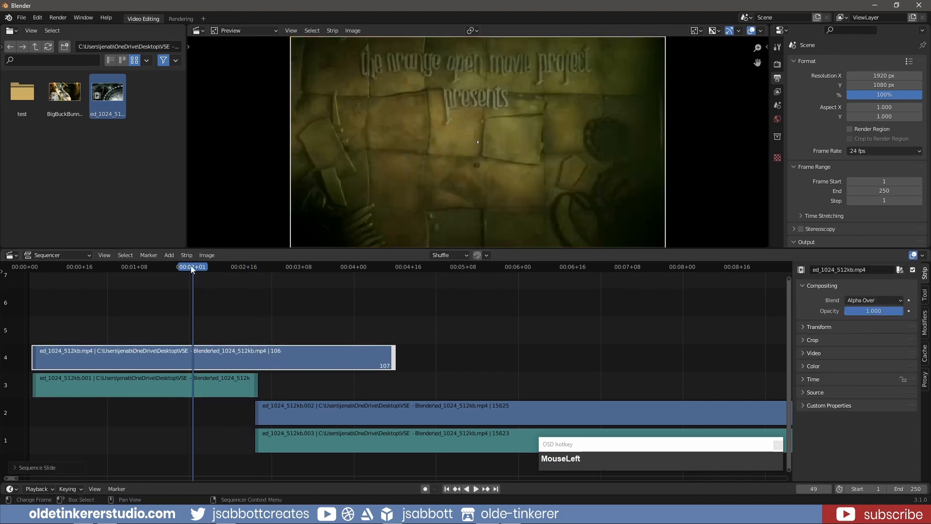
left_click_drag(193, 263, 162, 280)
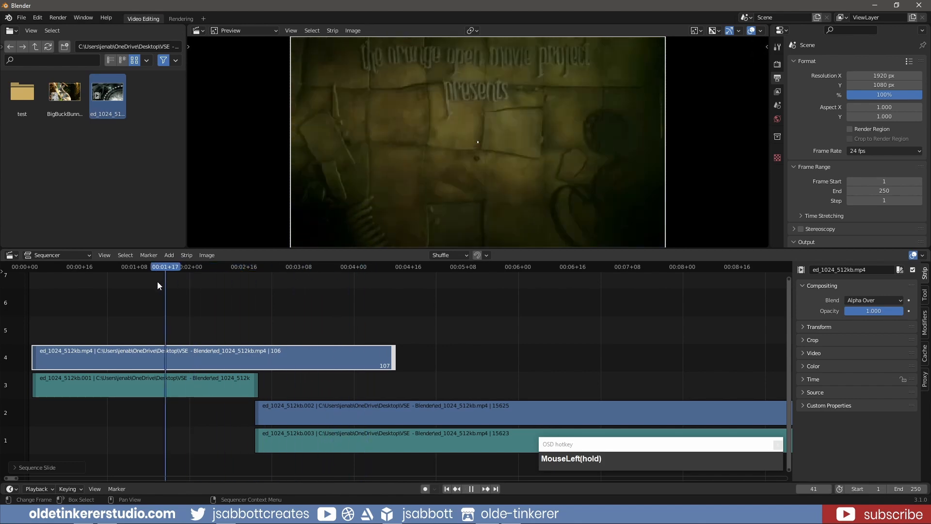
Step: Undo the soft-split edits and hard-split the ed_1024_512kb video and audio strips at frame 67
key("ctrl+z")
key("ctrl+z")
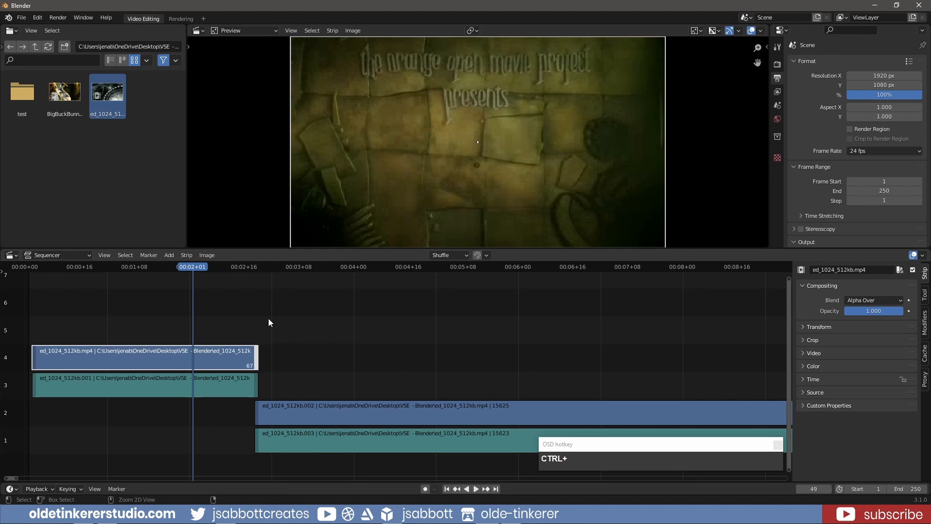
key("ctrl+z")
key("k")
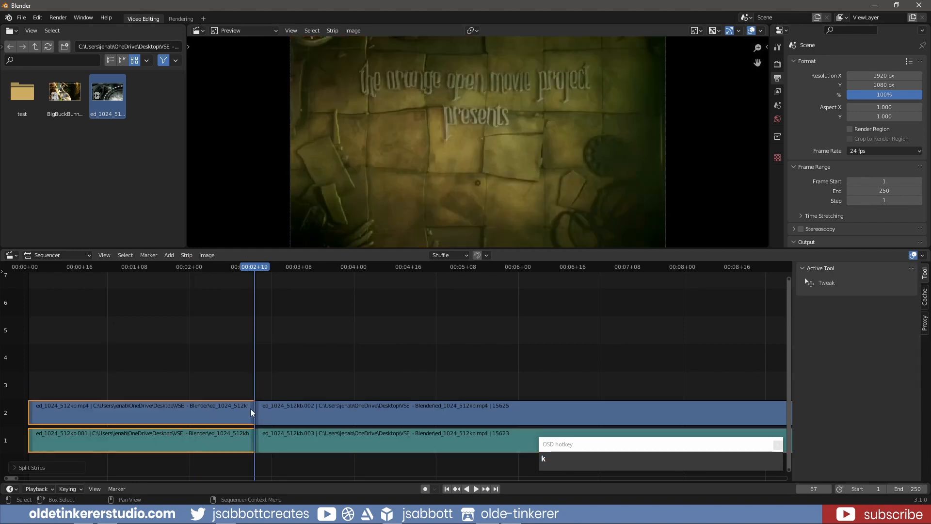
left_click(17, 468)
left_click(124, 429)
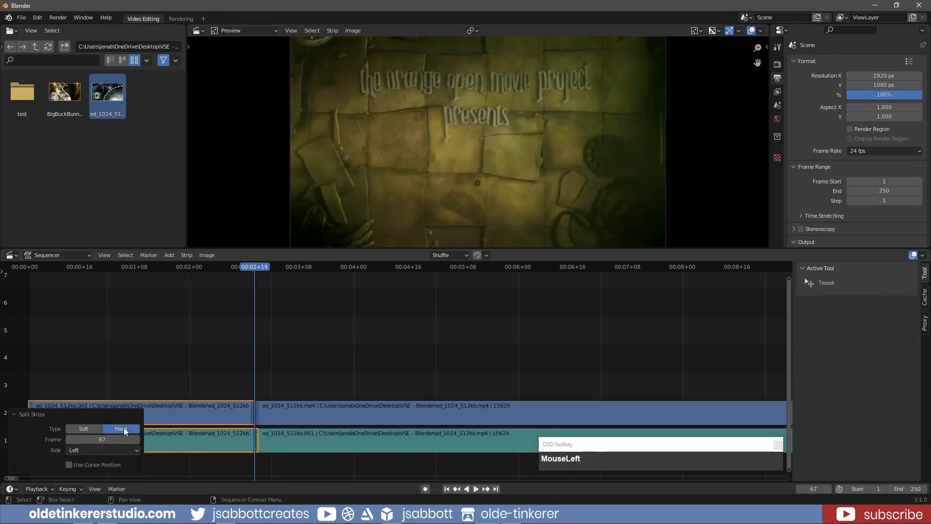
left_click(18, 414)
Step: Move the left hard-split pieces up to channels 3 and 4, and extend the video piece's end to frame 110, scrubbing past the cut
left_click_drag(133, 414, 136, 363)
left_click_drag(253, 270, 206, 283)
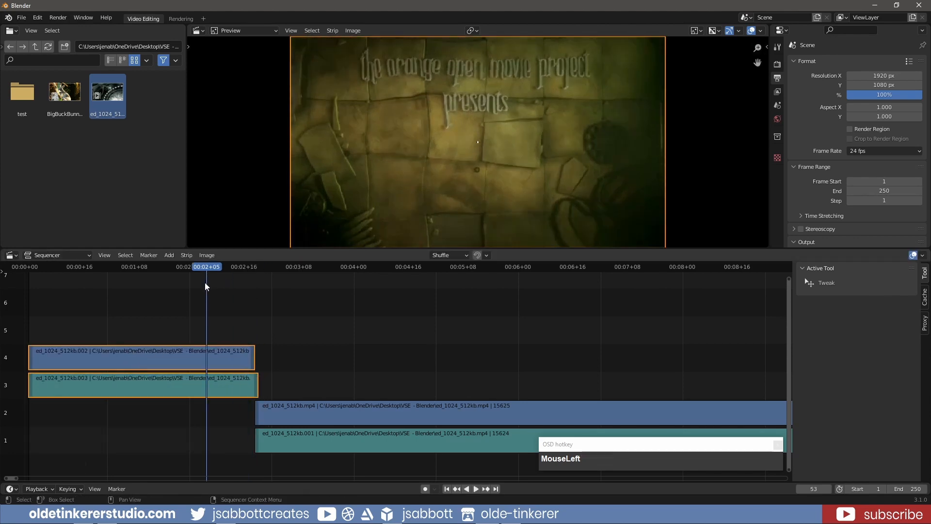
left_click(228, 361)
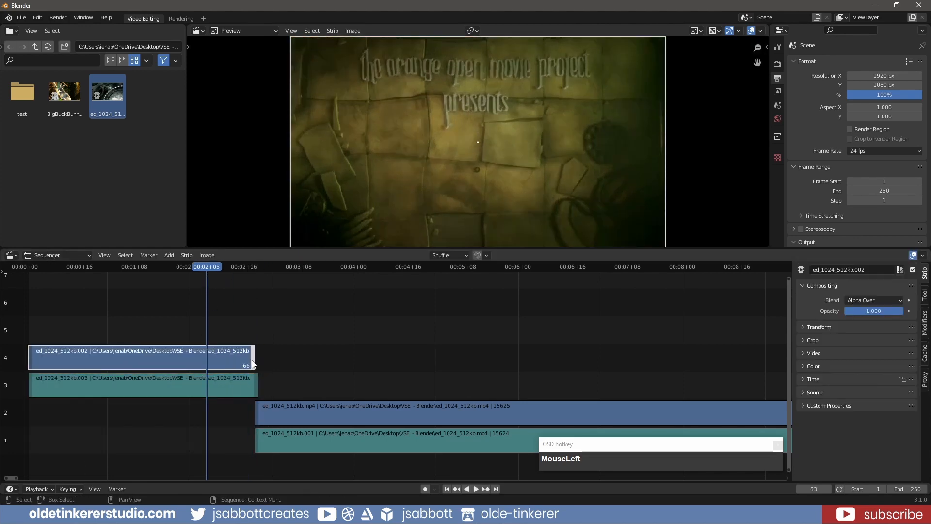
left_click_drag(252, 364, 406, 364)
left_click_drag(204, 269, 279, 275)
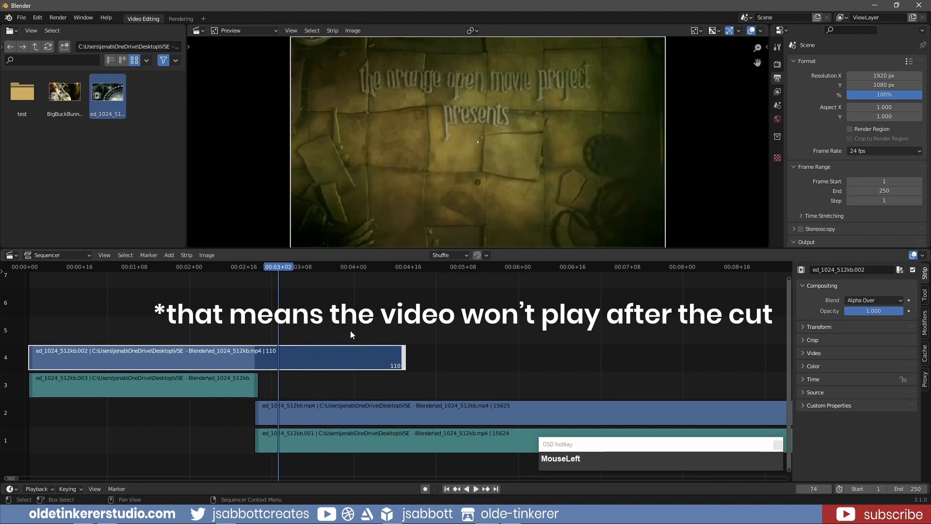
Step: Undo the hard-split edits and try a Glow effect strip on the whole ed_1024_512kb.mp4 video strip
key("ctrl+z")
left_click(156, 409)
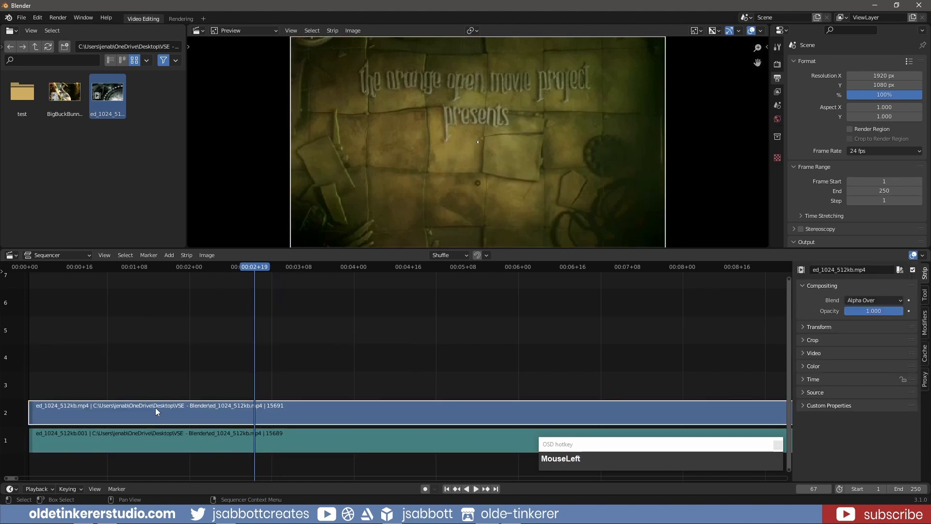
left_click(169, 256)
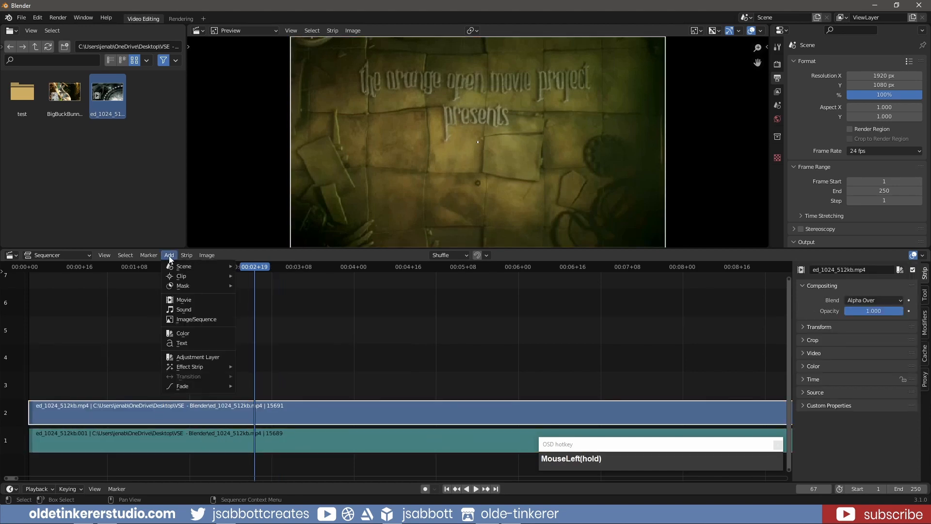
mouse_move(194, 370)
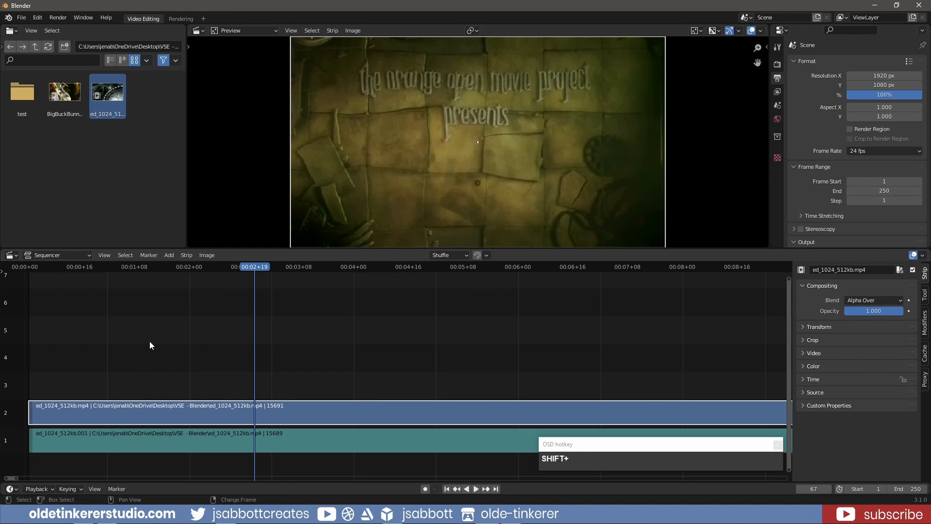
key("shift+a")
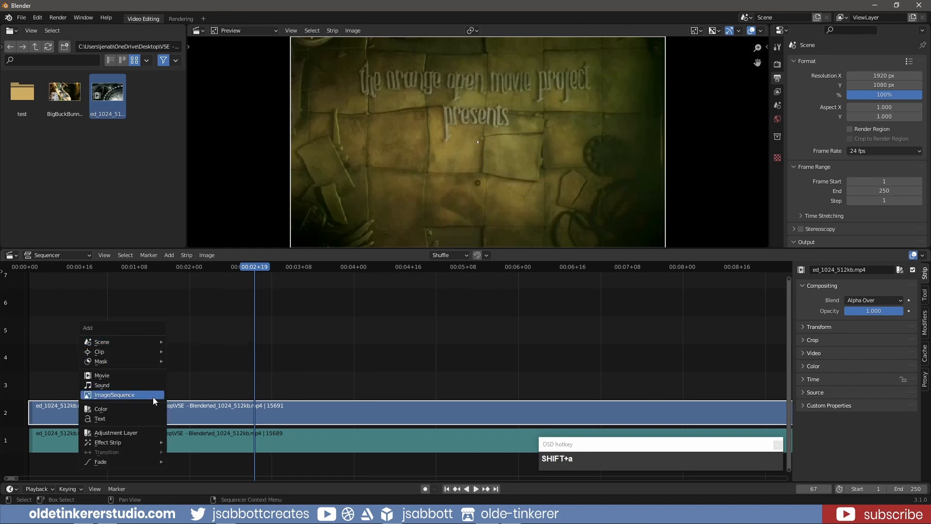
mouse_move(155, 442)
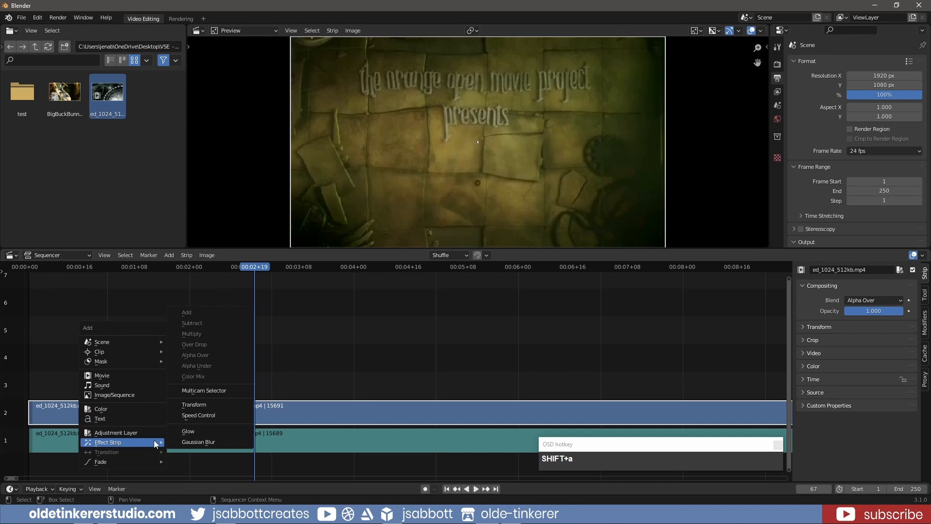
left_click(190, 431)
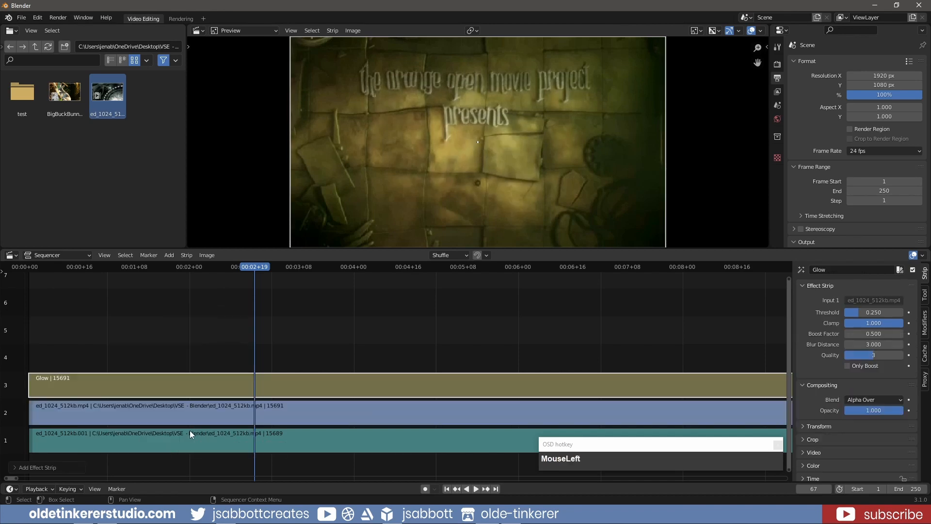
left_click_drag(258, 269, 413, 281)
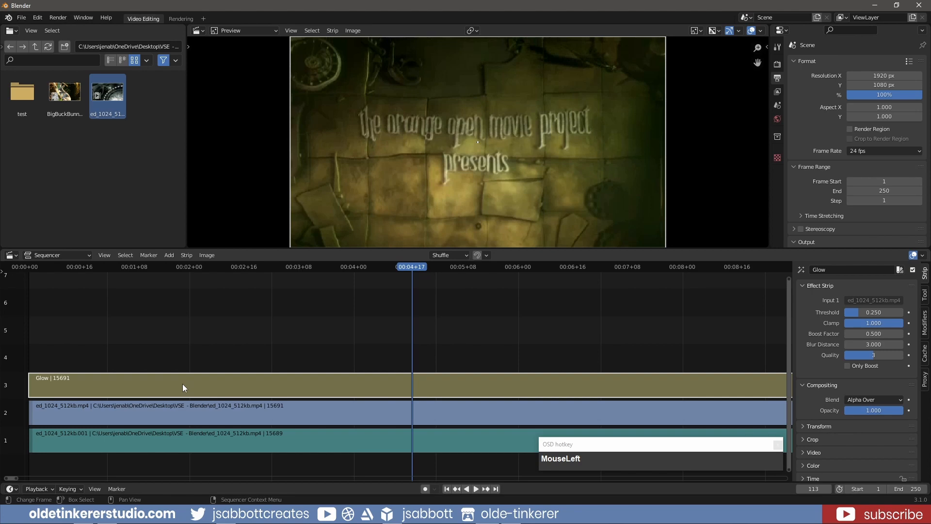
key("ctrl+z")
Step: Split the ed_1024_512kb video and audio strips at frame 71 and move the left pieces up to channels 3 and 4
left_click_drag(197, 372, 246, 453)
key("k")
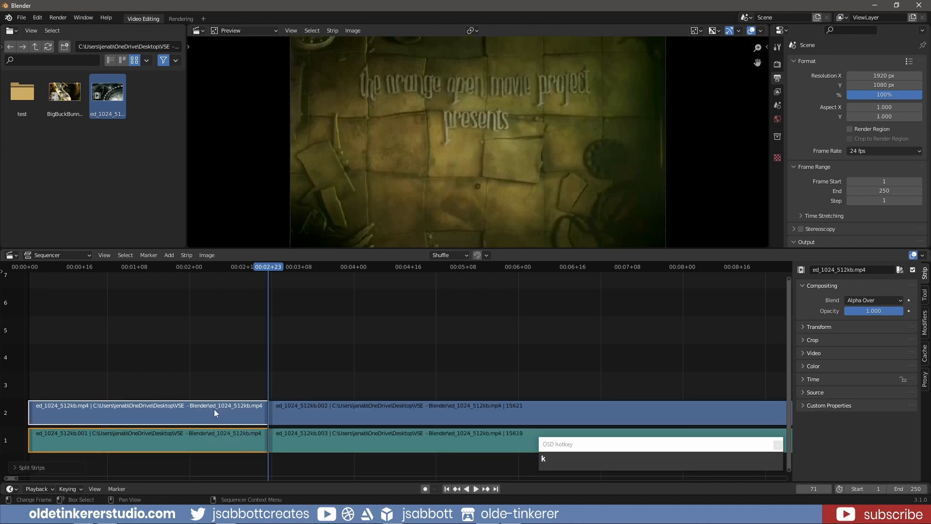
left_click_drag(216, 411, 217, 362)
Step: Try a Multiply effect strip combining the two split video pieces on channels 4 and 2
left_click(226, 350)
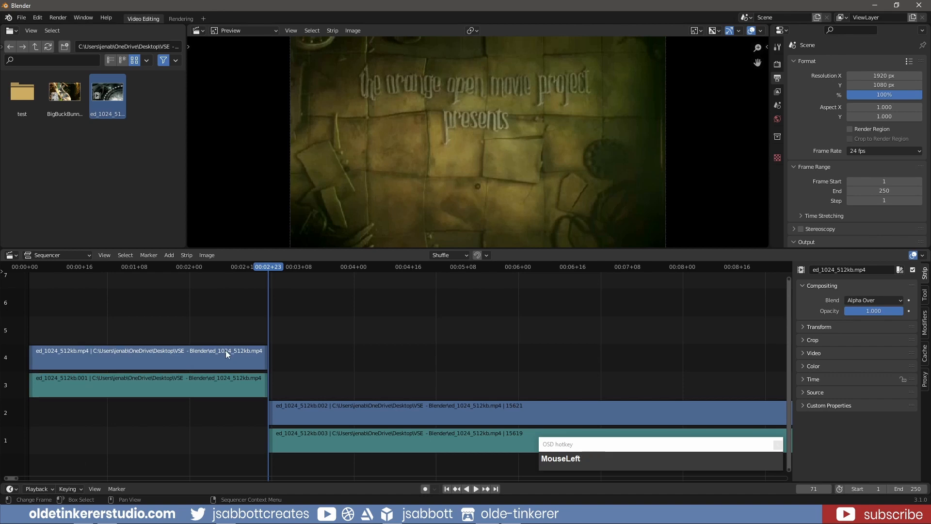
left_click(298, 406, "shift")
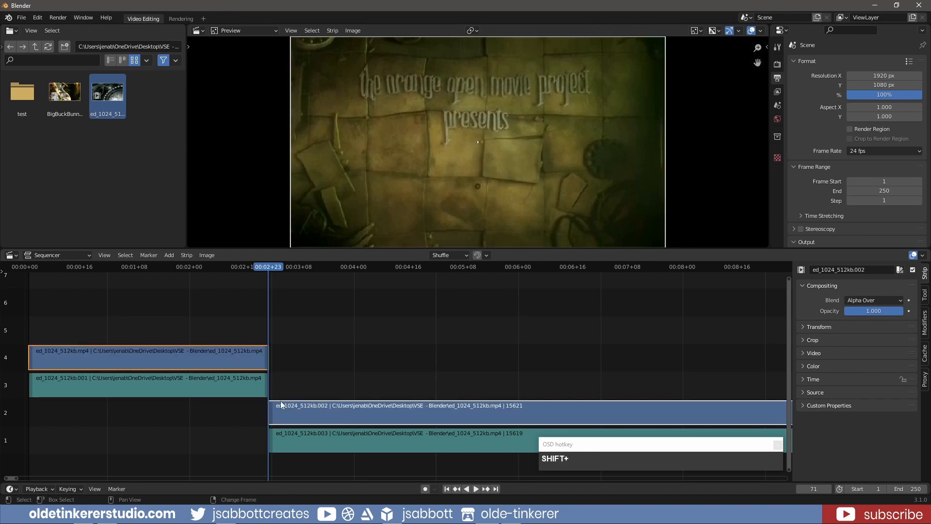
key("shift+a")
mouse_move(239, 372)
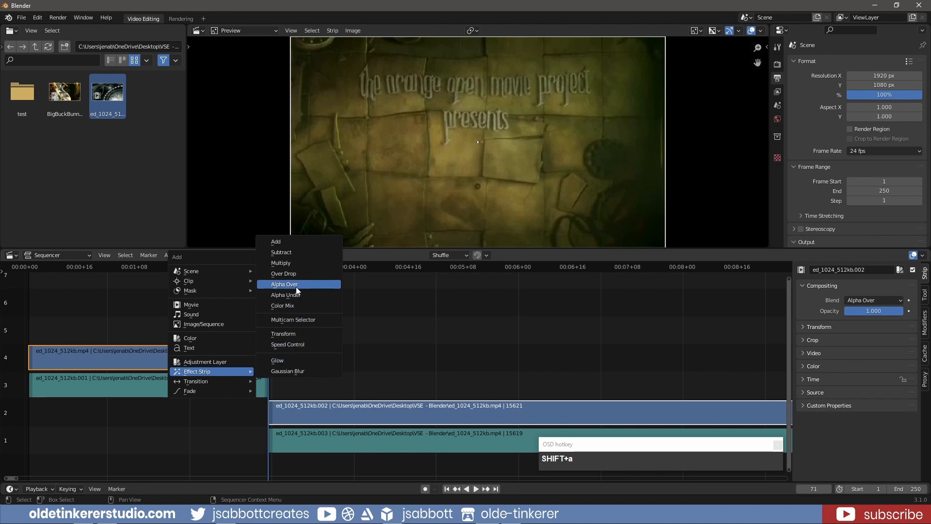
left_click(292, 266)
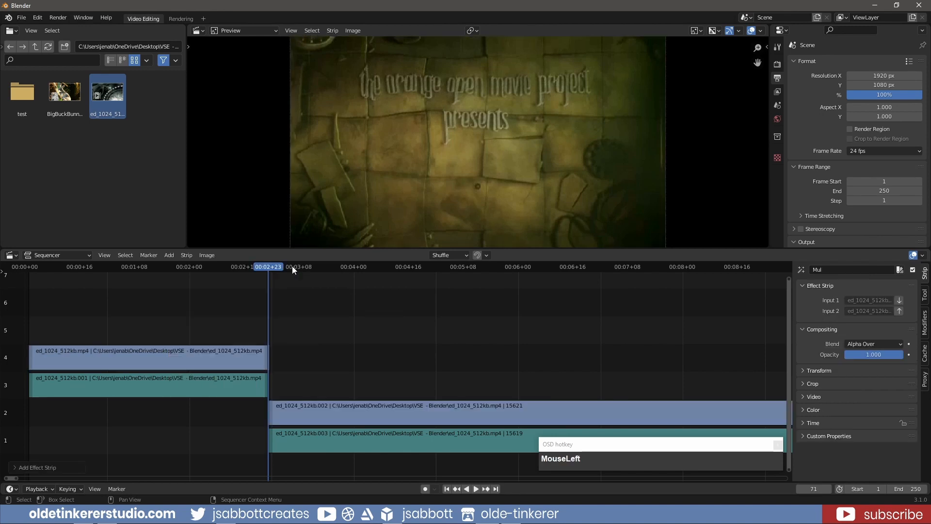
left_click_drag(298, 385, 272, 406)
Step: Add the BigBuckBunny_512kb.mp4 movie with its audio on channels 3 and 4, shifted to start at about 00:02+03
left_click_drag(275, 269, 149, 292)
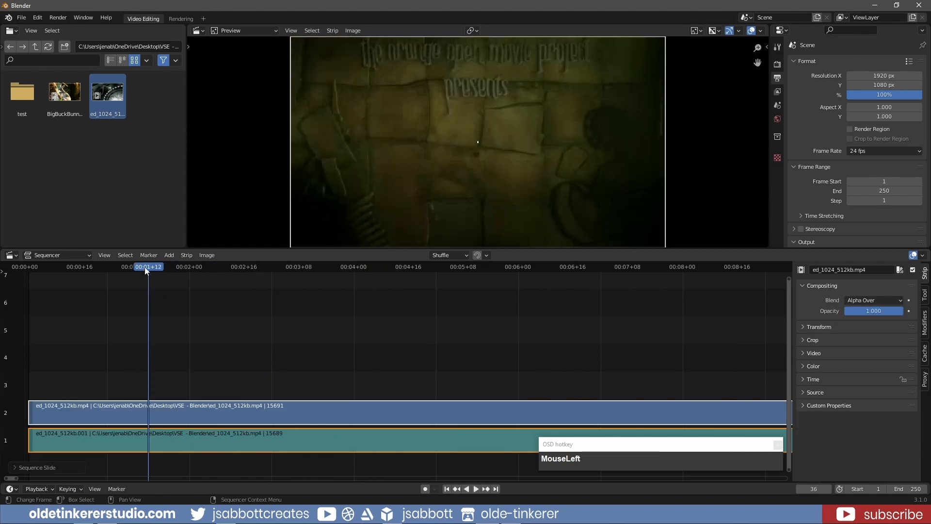
left_click_drag(145, 270, 26, 270)
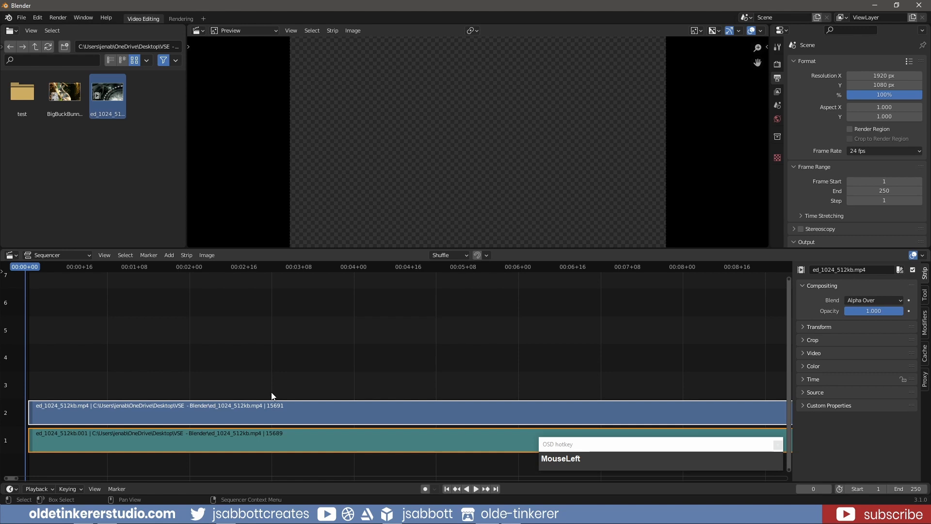
left_click(64, 96)
left_click_drag(64, 96, 145, 347)
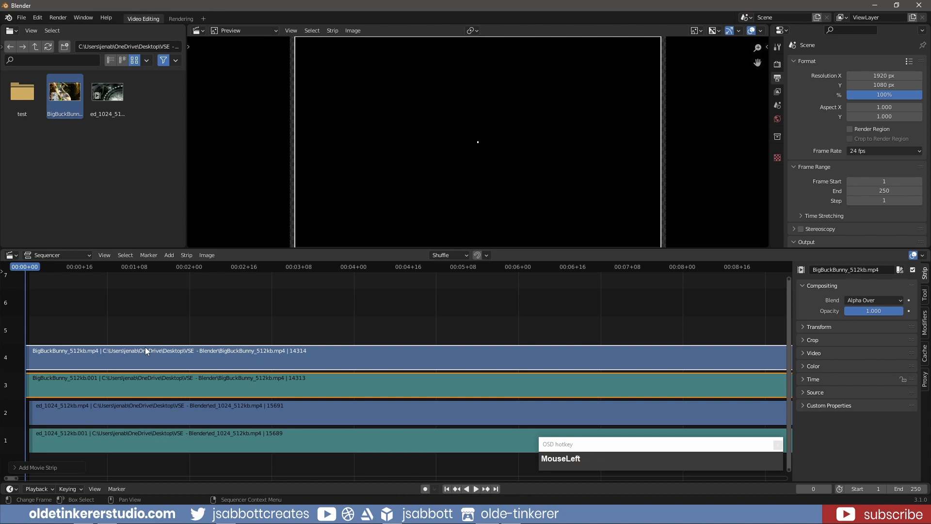
left_click_drag(130, 351, 301, 353)
Step: Split the ed_1024_512kb video and audio strips at frame 64 and delete the pieces after the cut
left_click_drag(36, 270, 244, 286)
left_click_drag(295, 466, 272, 415)
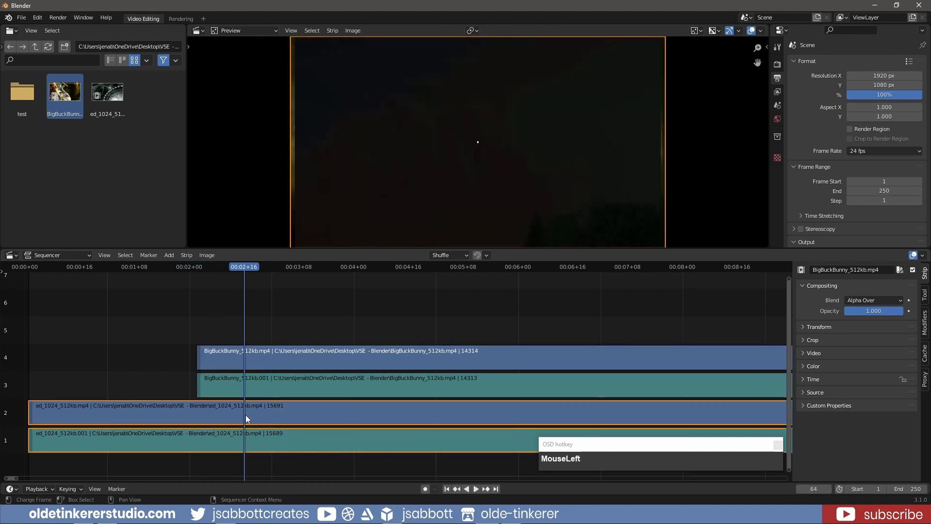
key("k")
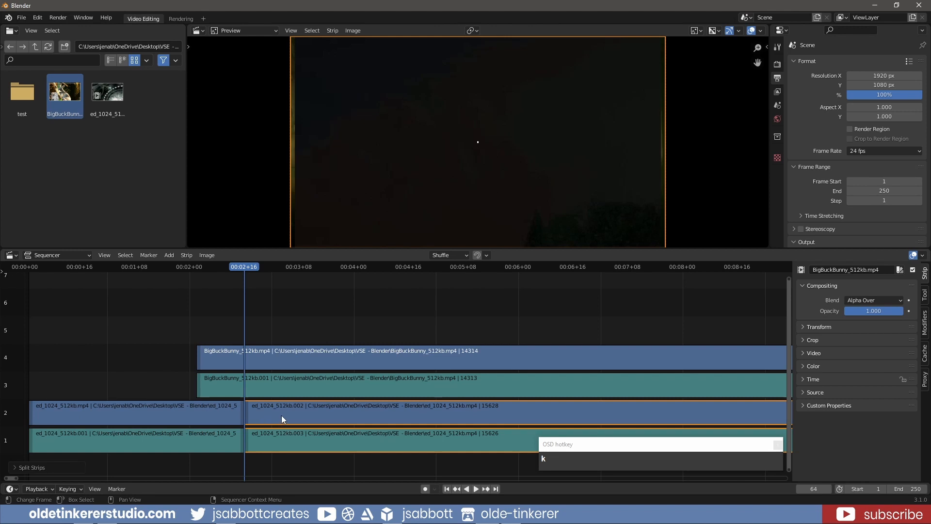
key("x")
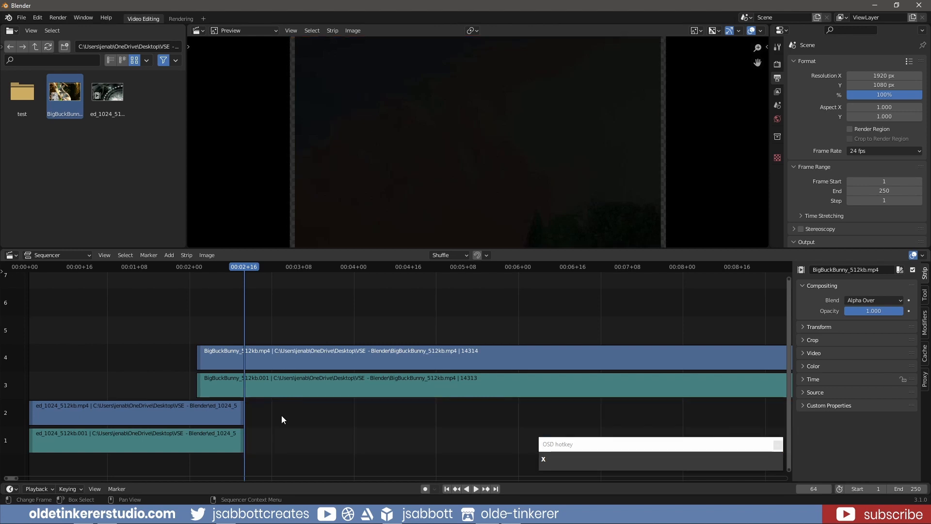
Step: Try a Gamma Cross transition between the ed_1024_512kb and BigBuckBunny_512kb video strips, play it from frame 45, and undo it
left_click(152, 408)
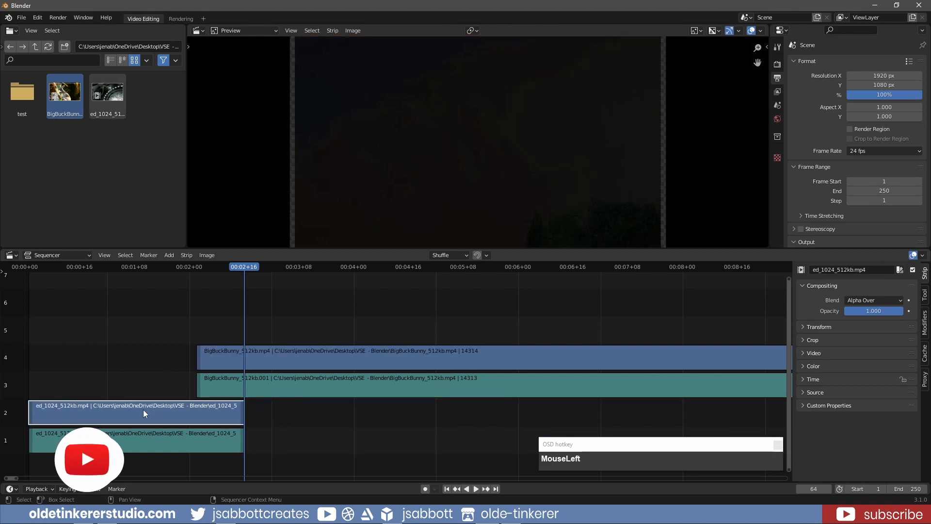
left_click_drag(245, 268, 179, 273)
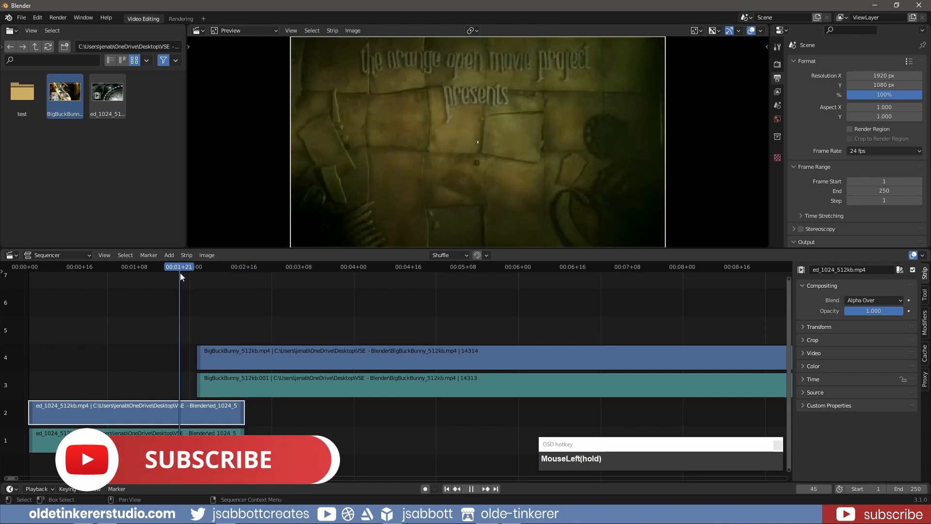
left_click(229, 354, "shift")
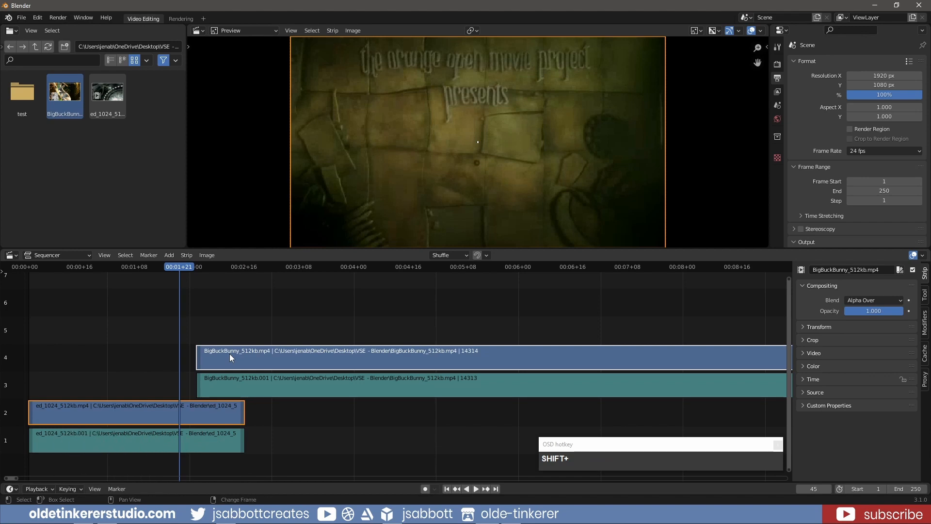
key("shift+a")
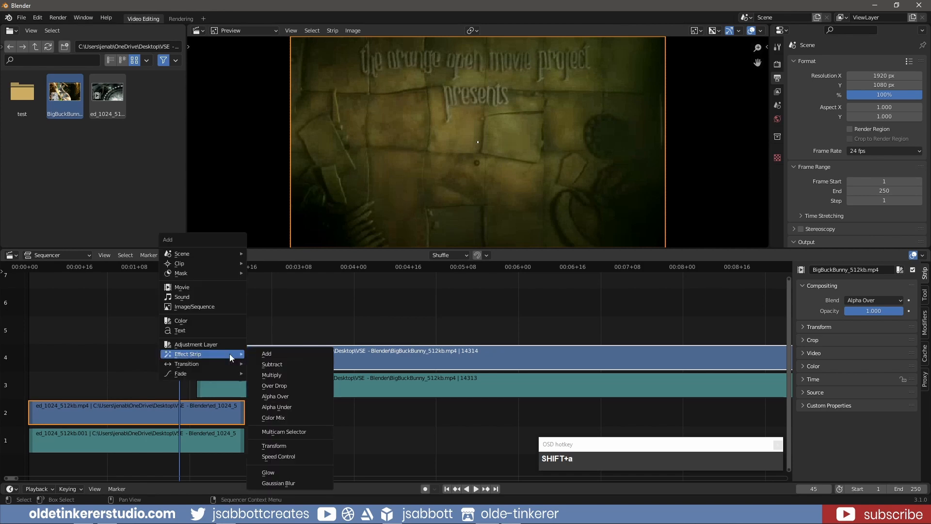
mouse_move(229, 364)
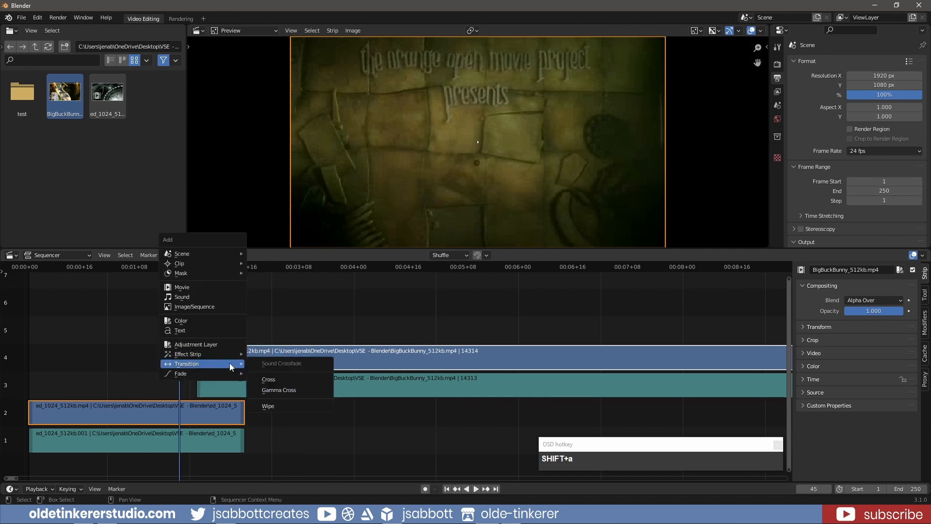
left_click(280, 389)
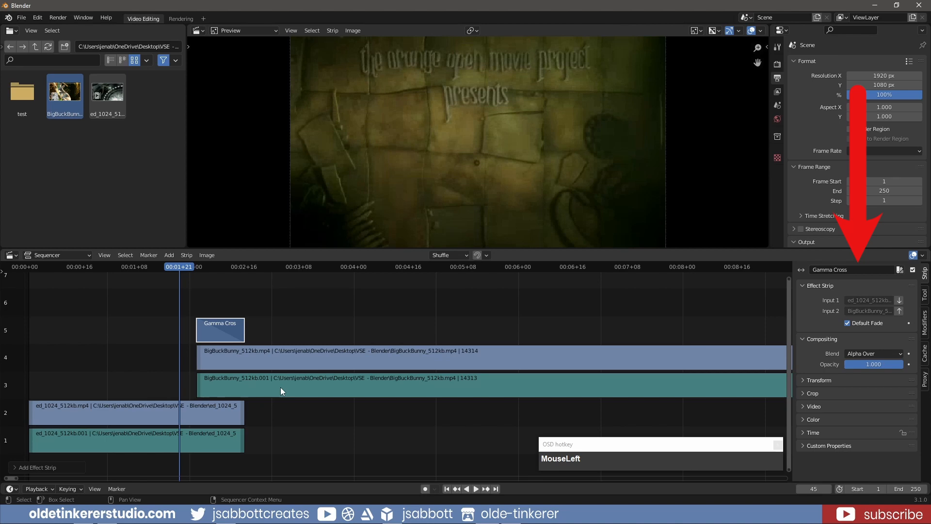
left_click(475, 489)
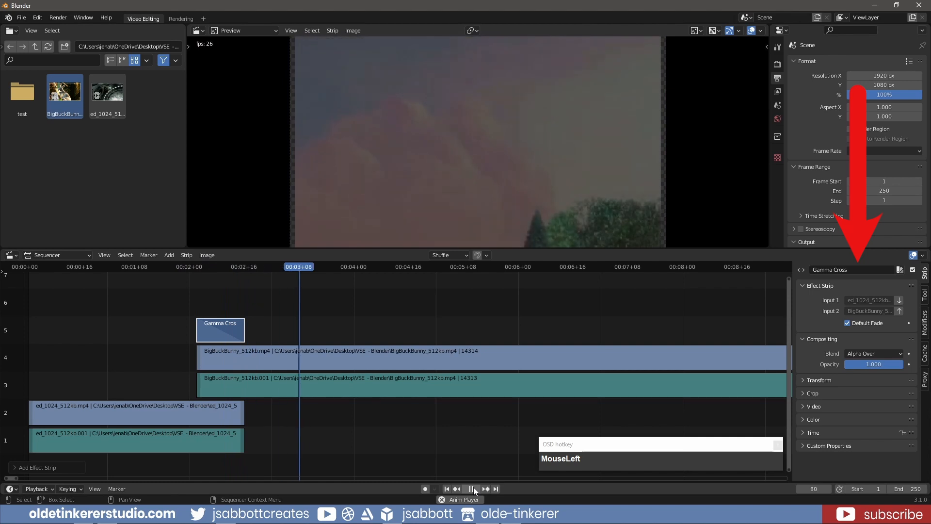
left_click(473, 487)
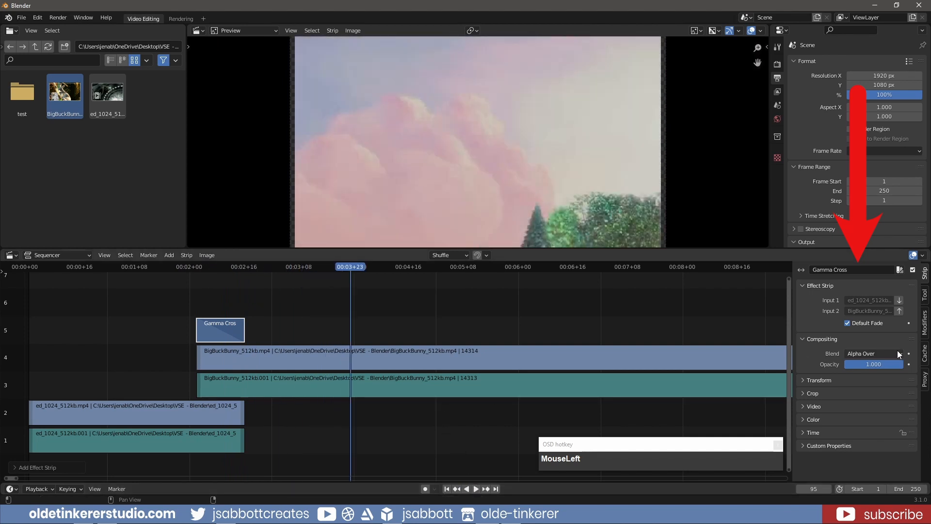
key("ctrl+z")
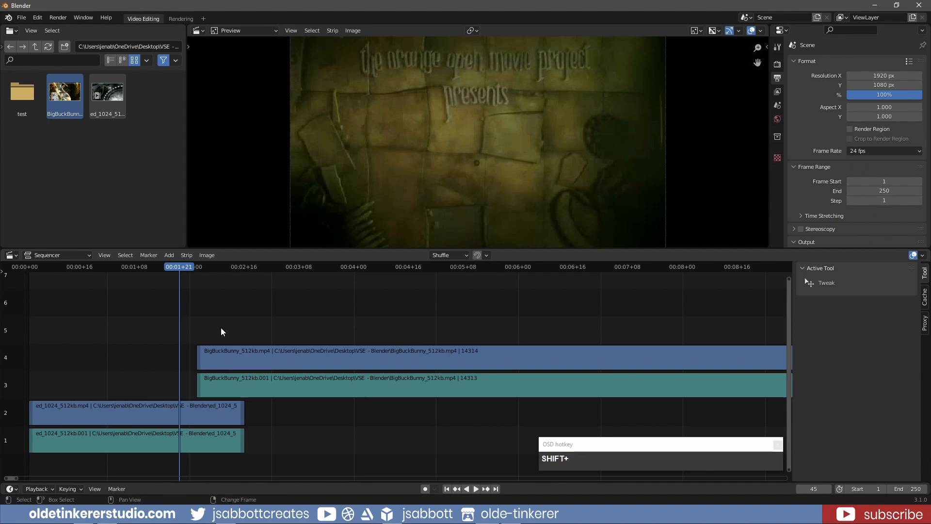
Step: Try a text strip reading "transition" at frame 45 on channel 5, and delete it
key("shift+a")
mouse_move(221, 330)
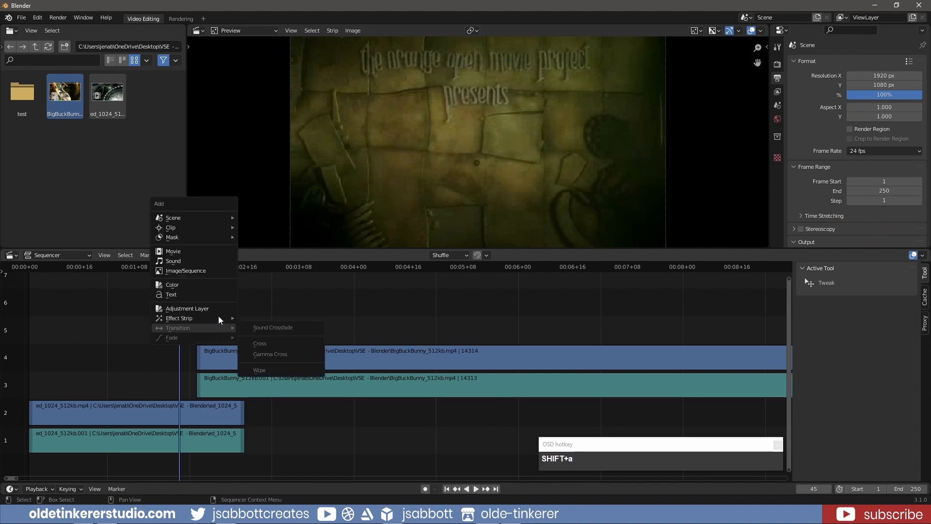
left_click(196, 295)
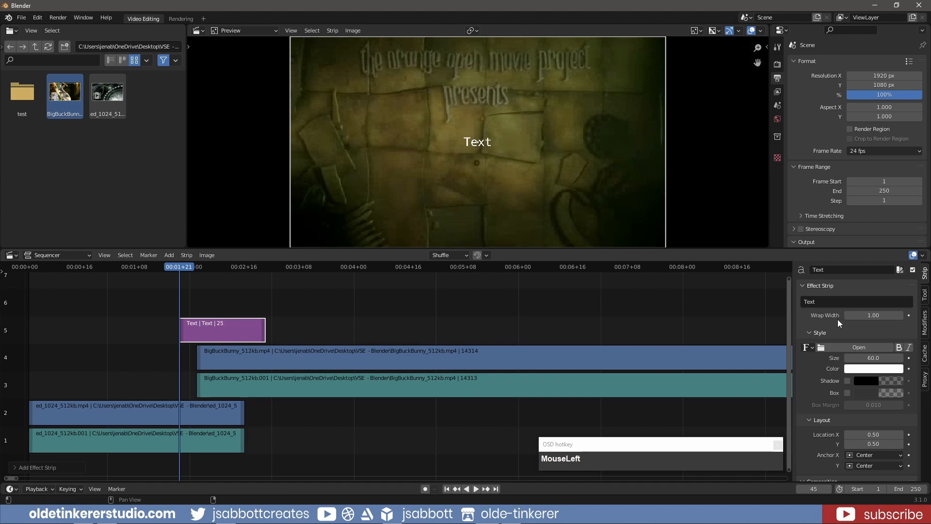
left_click(825, 301)
type("transition")
key("Return")
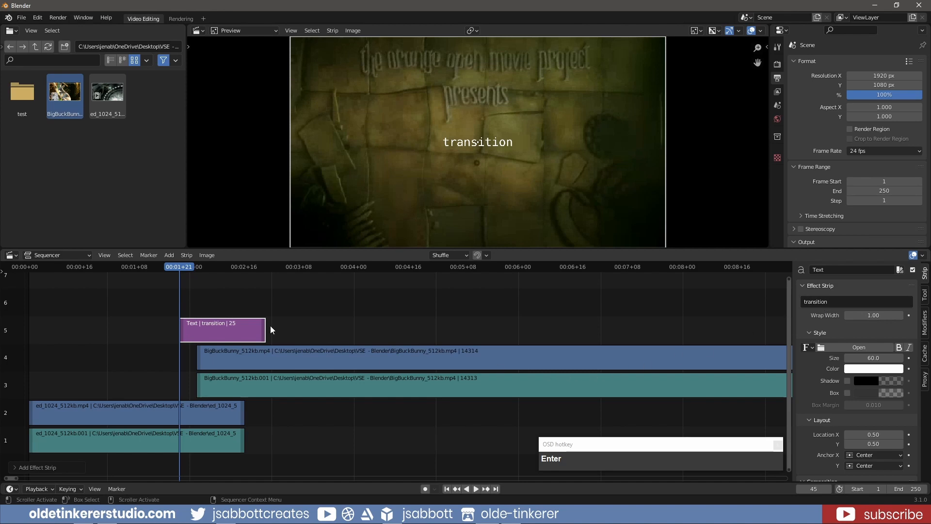
key("Delete")
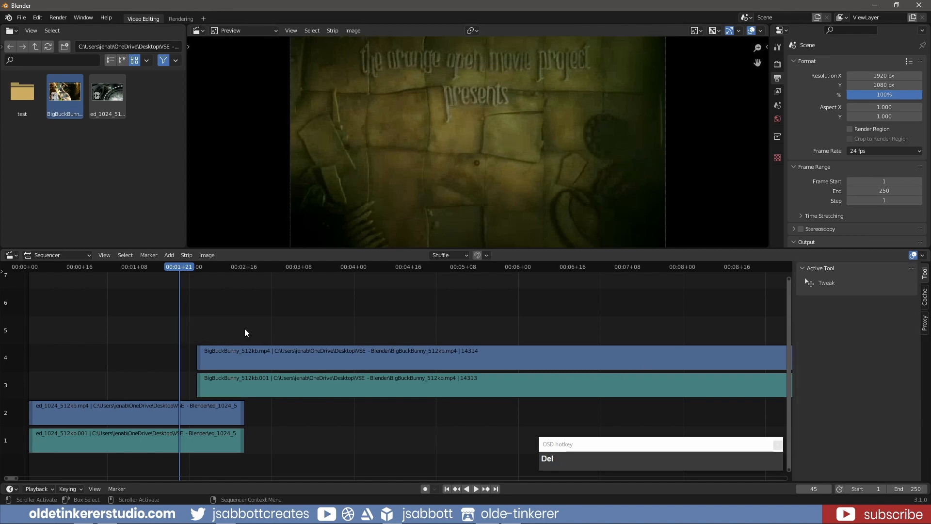
Step: Add a Color strip at frame 45 on channel 5, tint it muted teal and set its blend mode to Screen
key("shift+a")
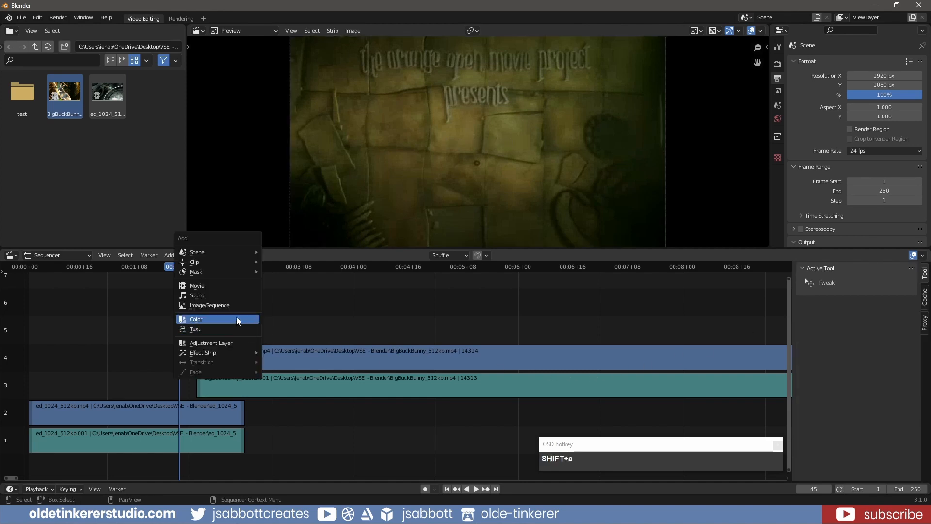
left_click(237, 319)
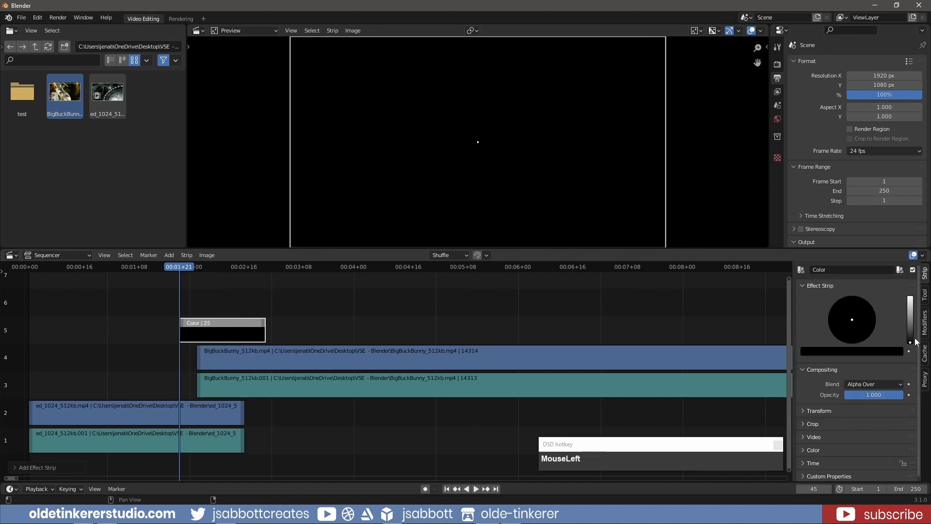
left_click_drag(911, 342, 910, 317)
left_click_drag(851, 319, 851, 305)
left_click(867, 383)
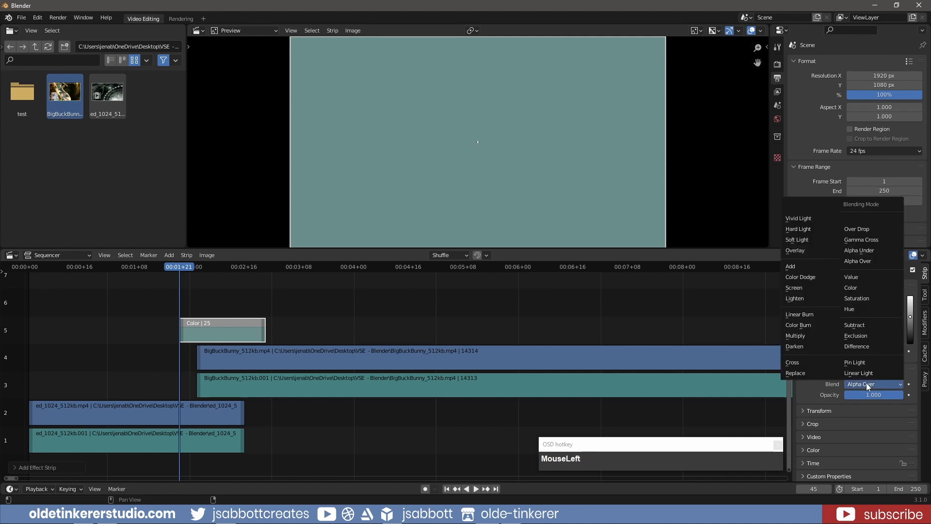
left_click(814, 289)
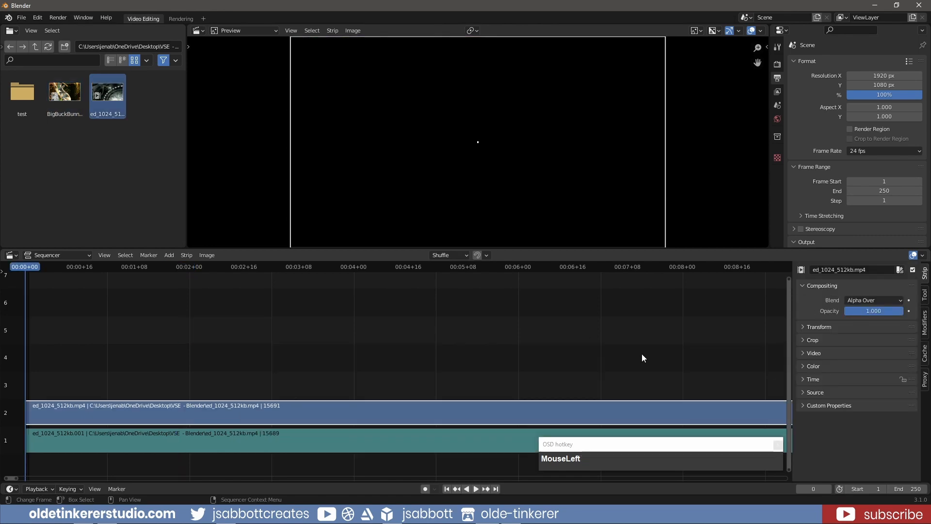
Step: Go to frame 61 and set the ed_1024_512kb.mp4 strip's X and Y position to 0 px in its Transform settings
left_click(805, 327)
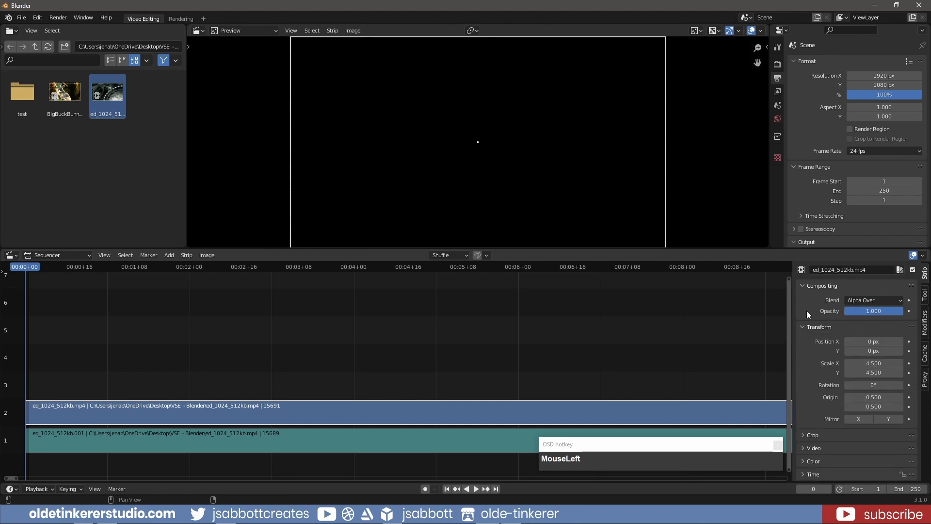
left_click(803, 286)
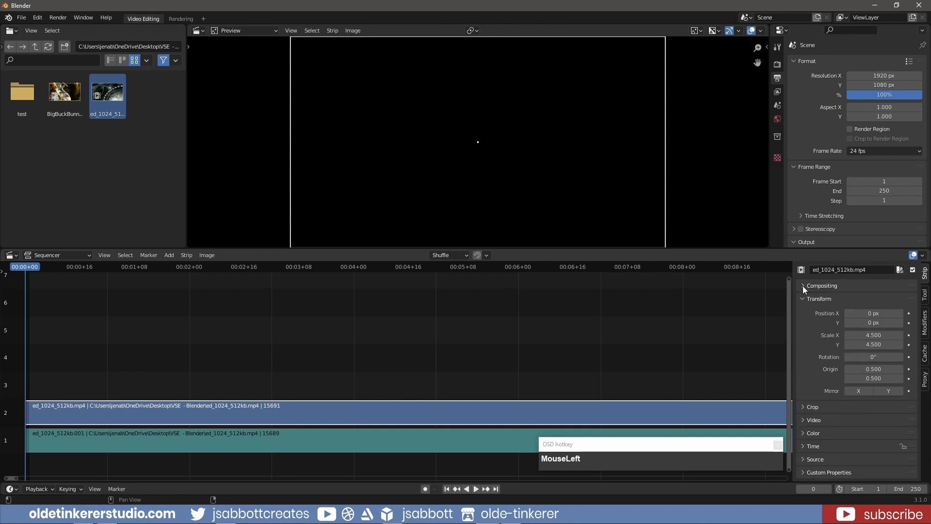
left_click_drag(32, 267, 234, 285)
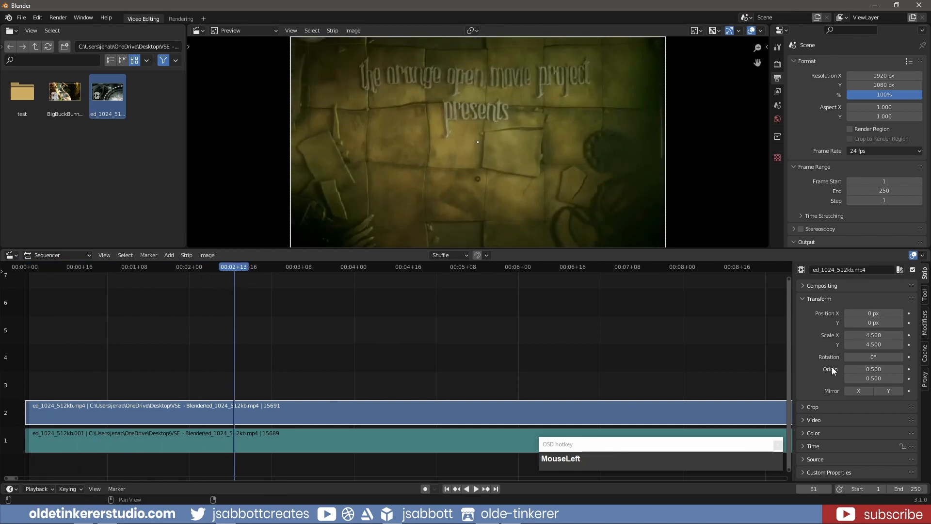
mouse_move(871, 313)
left_mouse_down()
mouse_move(889, 313)
mouse_move(847, 312)
mouse_move(910, 322)
mouse_move(869, 323)
left_mouse_up()
type("0")
key("Return")
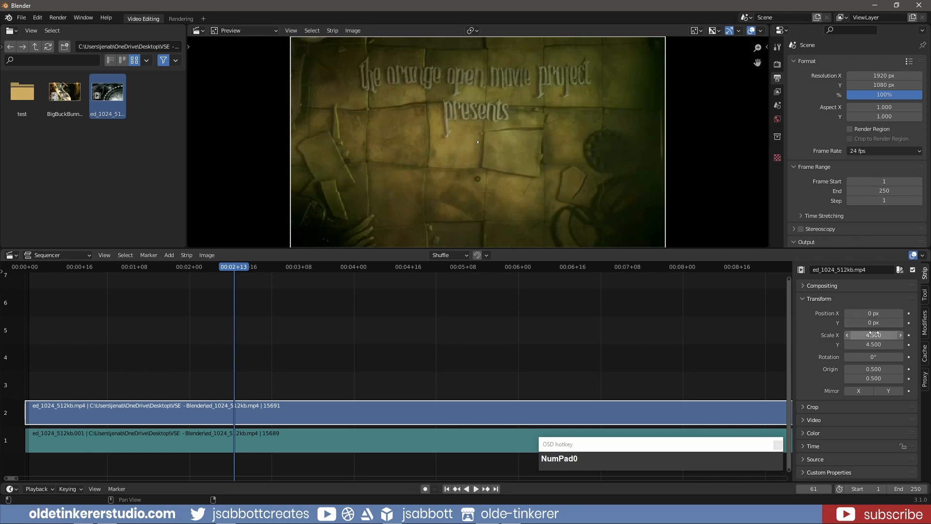
Step: Try adjusting the strip's scale and rotation, resetting them to a scale of 4.5 and a rotation of 0°
mouse_move(873, 335)
left_mouse_down()
mouse_move(892, 341)
mouse_move(869, 341)
mouse_move(874, 335)
left_mouse_up()
type("4.5")
key("Return")
mouse_move(873, 357)
left_mouse_down()
mouse_move(902, 357)
mouse_move(872, 358)
left_mouse_up()
key("KP_0")
left_click(871, 358)
type("0")
key("Return")
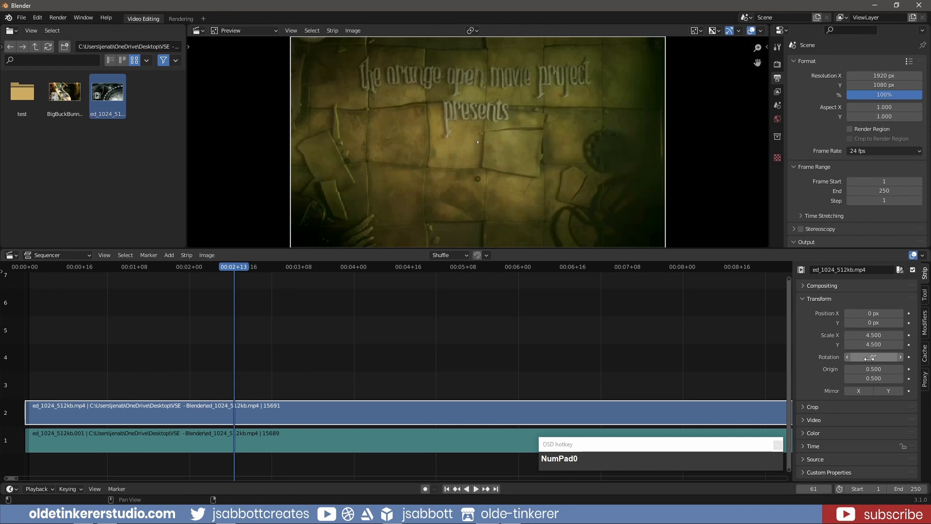
Step: Set the strip's X and Y origin to 0, try a rotation of about 3.5°, and reset the rotation to 0°
scroll(568, 149, "down", 1)
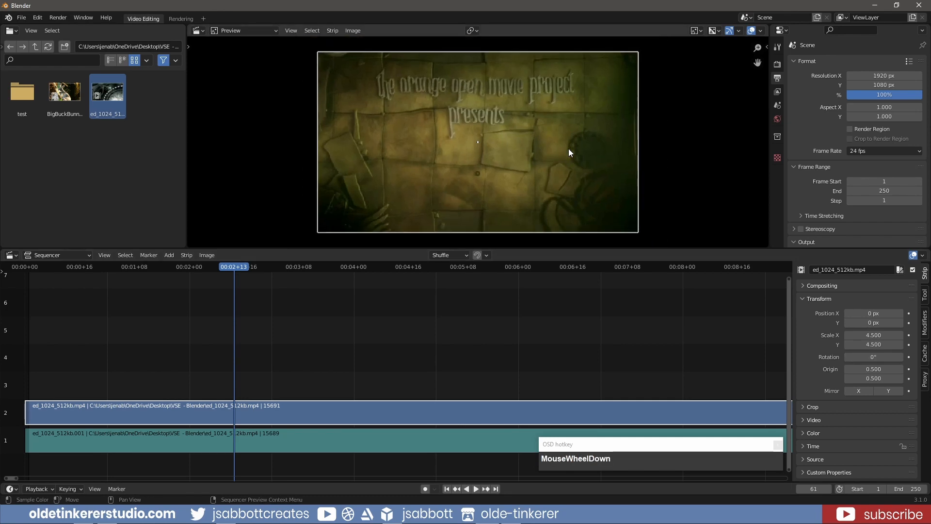
left_click(881, 370)
left_click_drag(880, 370, 859, 379)
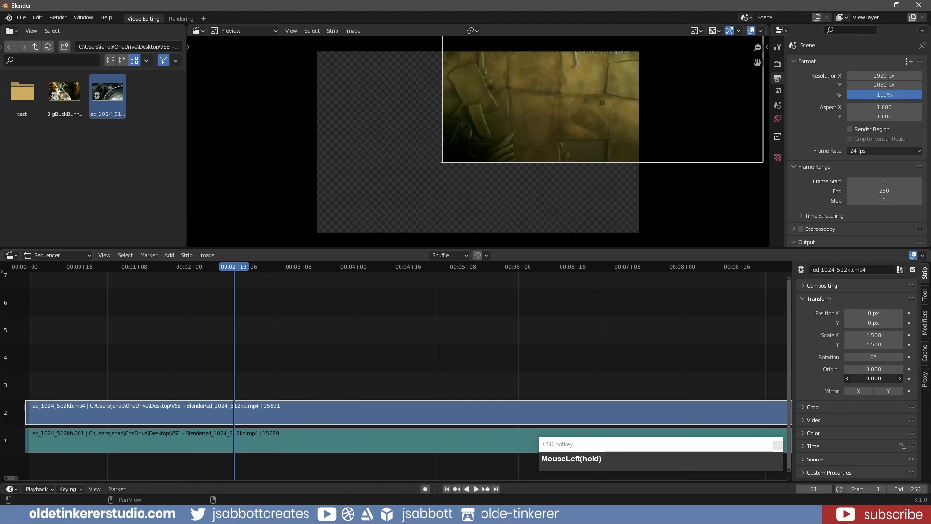
mouse_move(874, 357)
left_mouse_down()
mouse_move(919, 357)
mouse_move(874, 357)
left_mouse_up()
left_click(873, 359)
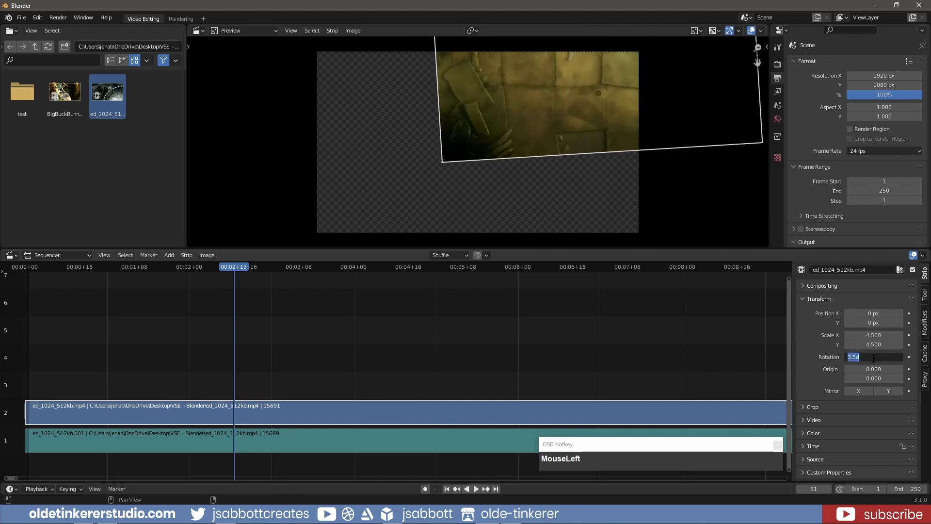
type("0")
key("Return")
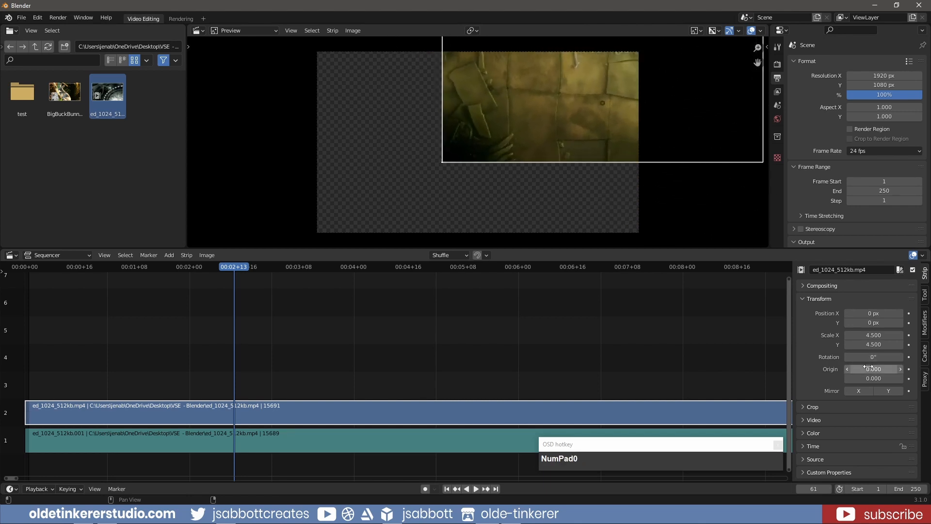
Step: Restore the strip's origin to 0.5 on both X and Y
left_click_drag(868, 367, 868, 378)
type(".5")
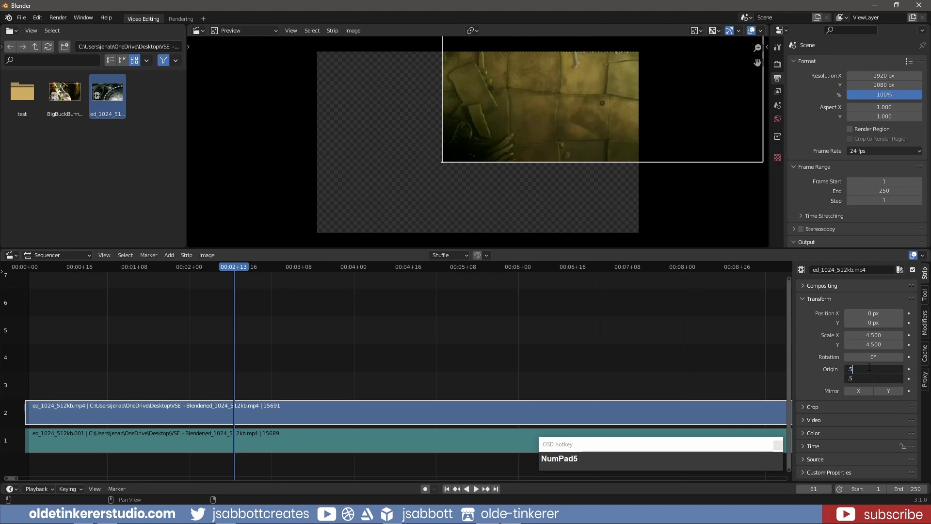
key("Return")
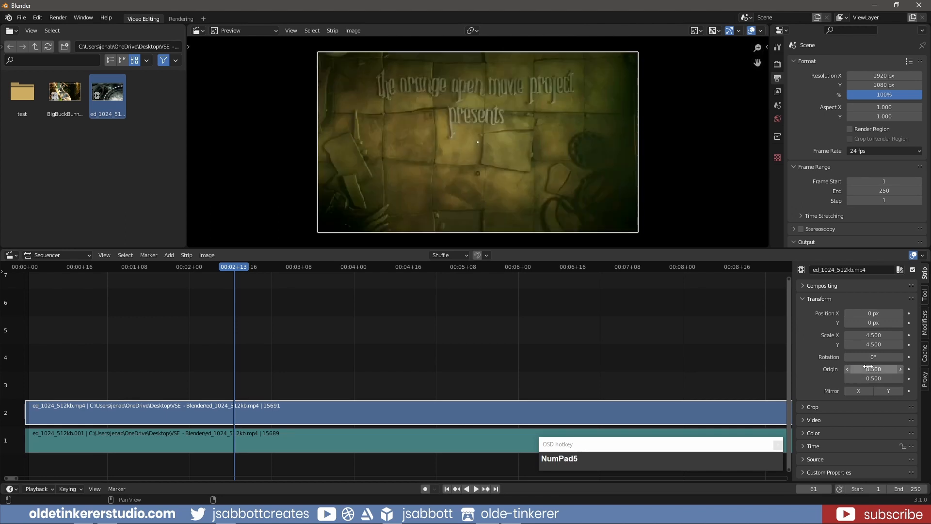
Step: Try mirroring the ed_1024_512kb.mp4 strip along X and Y, and turn both mirror options off again
left_click(859, 390)
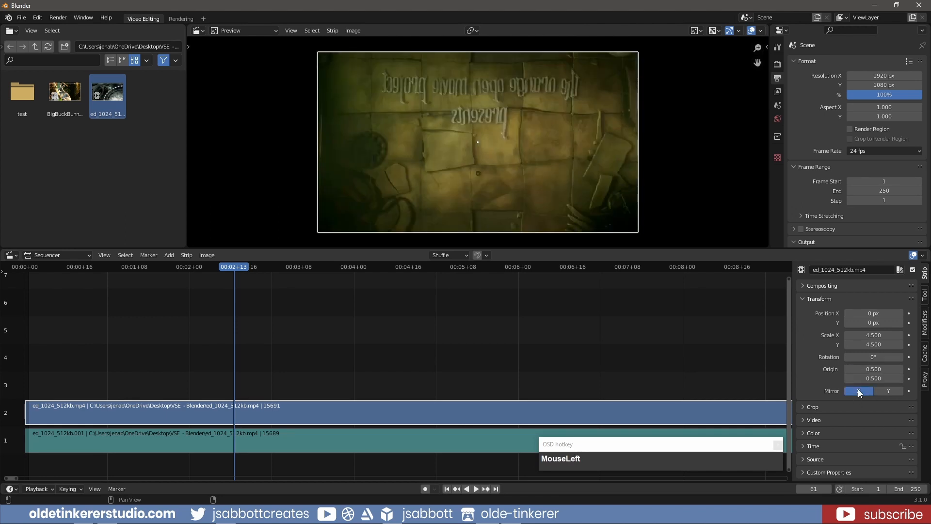
left_click(885, 390)
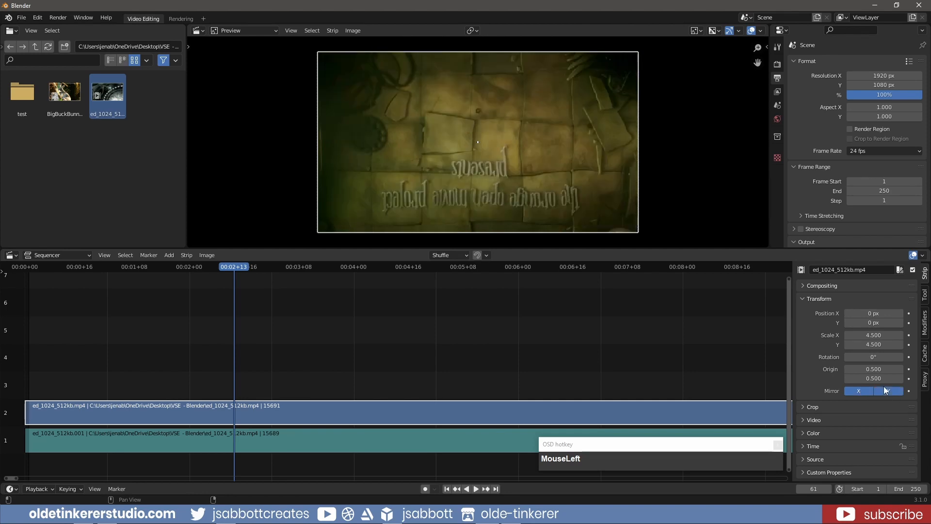
left_click(886, 391)
left_click(860, 391)
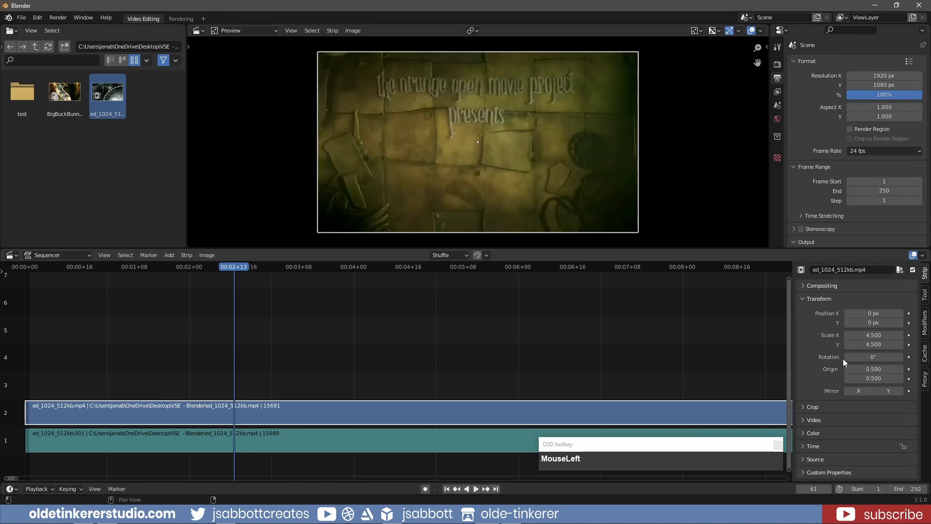
Step: Try cropping the ed_1024_512kb.mp4 strip by 46 px on all four sides, and reset every crop value to 0 px
left_click(805, 300)
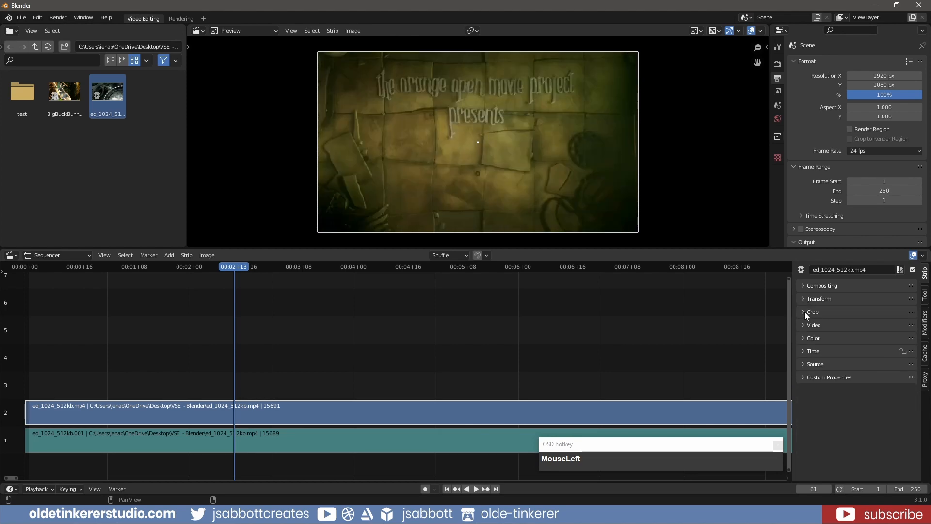
left_click(805, 313)
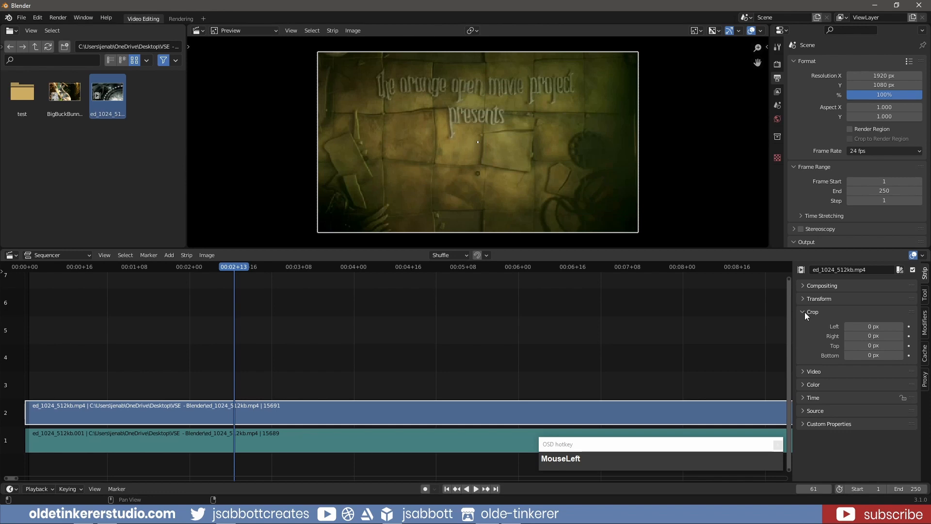
left_click_drag(874, 326, 887, 356)
left_click_drag(863, 326, 864, 356)
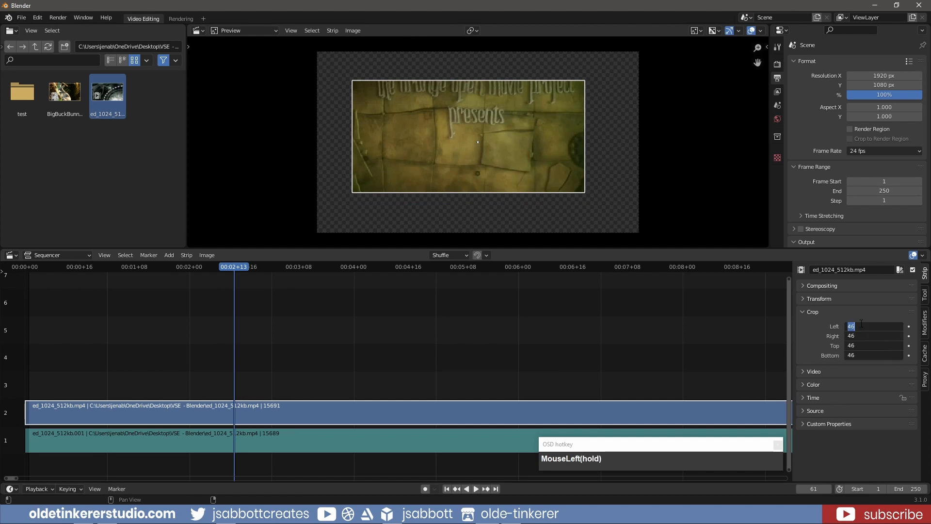
type("0")
key("Return")
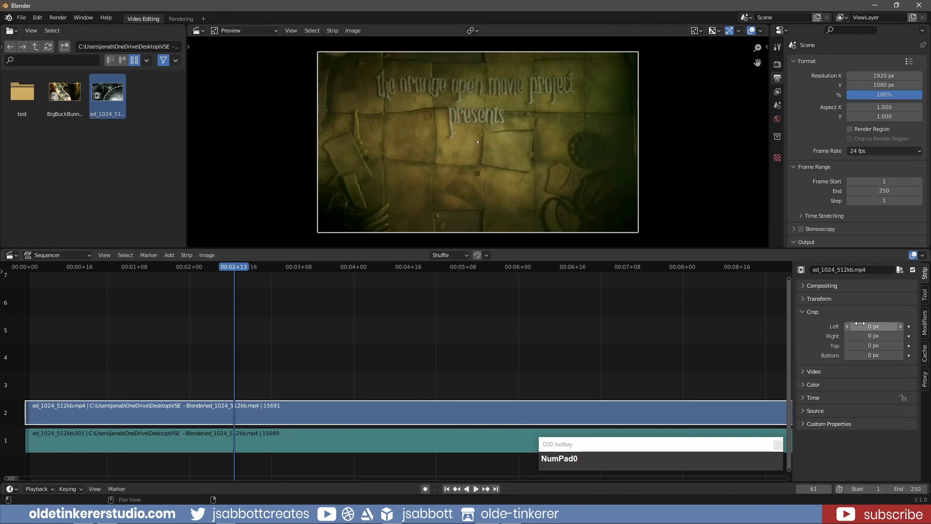
Step: Try a Strobe value of 10 on the ed_1024_512kb.mp4 strip and scrub the playhead to frame 66 to preview it
left_click(803, 312)
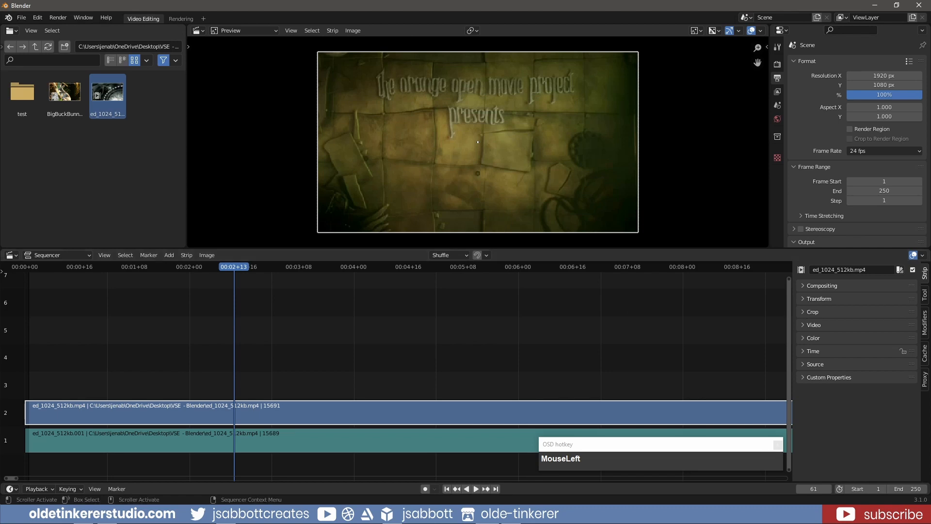
left_click(803, 324)
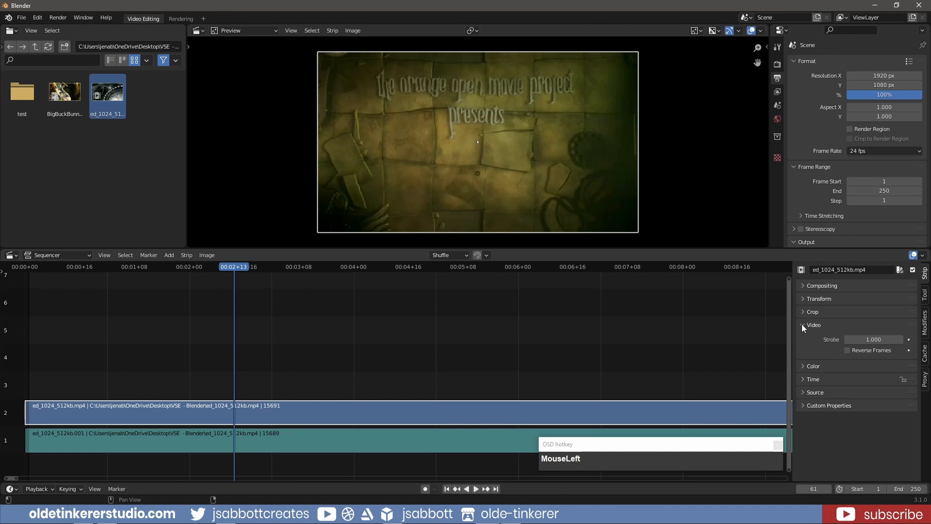
left_click(870, 339)
type("0")
key("Return")
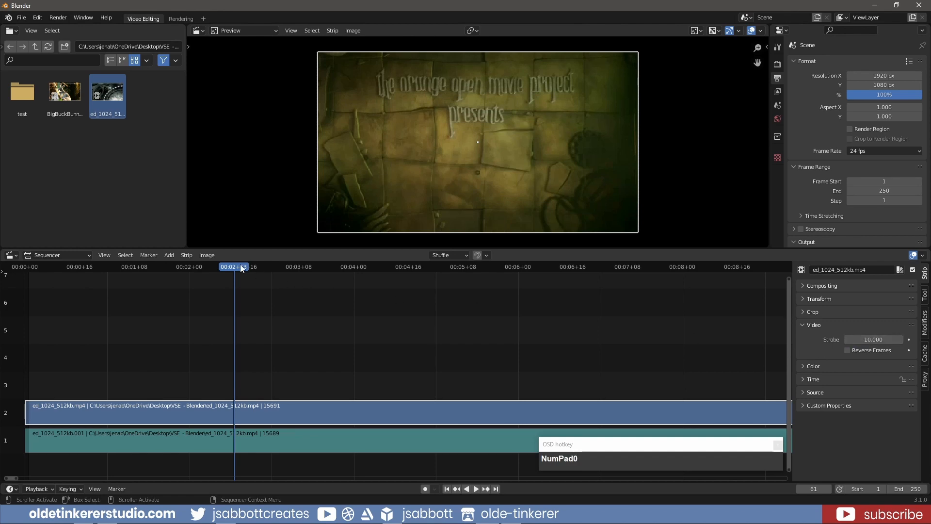
mouse_move(241, 263)
left_mouse_down()
mouse_move(521, 274)
mouse_move(251, 278)
left_mouse_up()
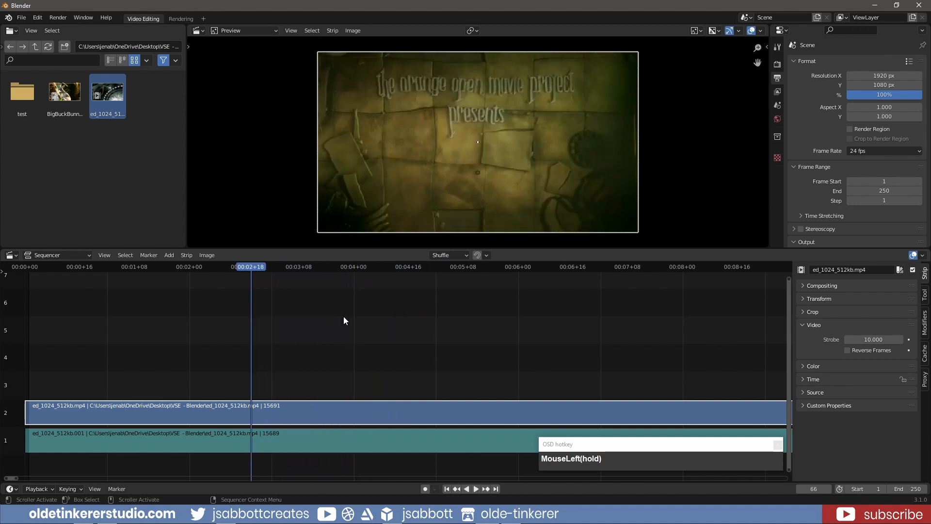
Step: Try reversing the strip's frames while scrubbing to frame 85, turn the reversal off again, and reset Strobe to 1
left_click(847, 351)
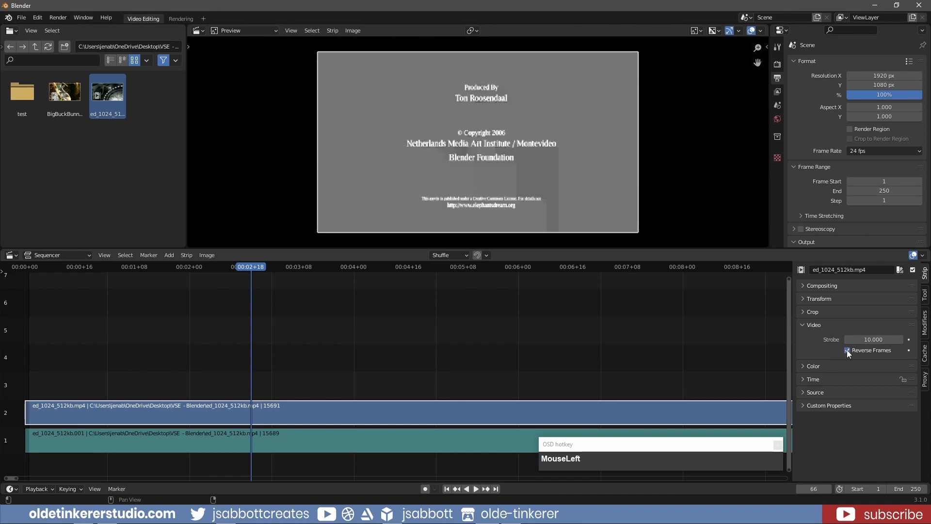
left_click_drag(258, 269, 316, 297)
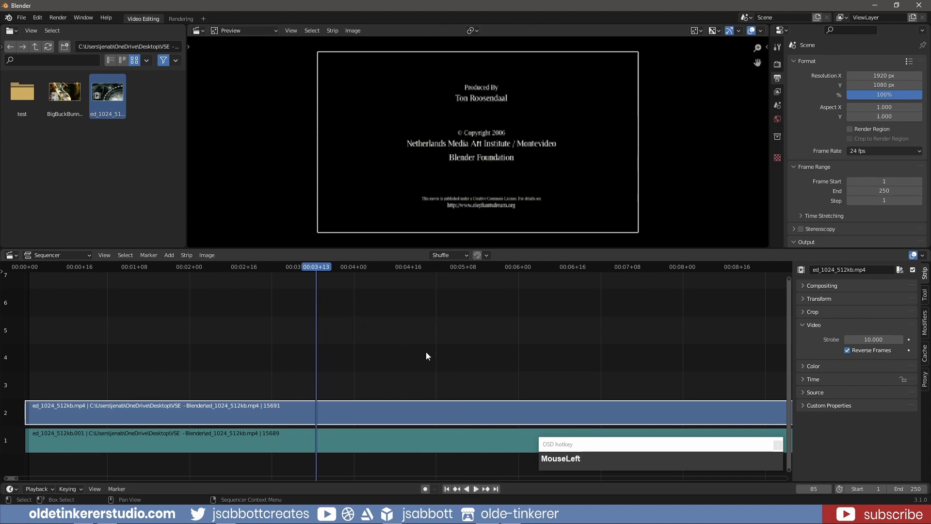
left_click(848, 350)
key("KP_0")
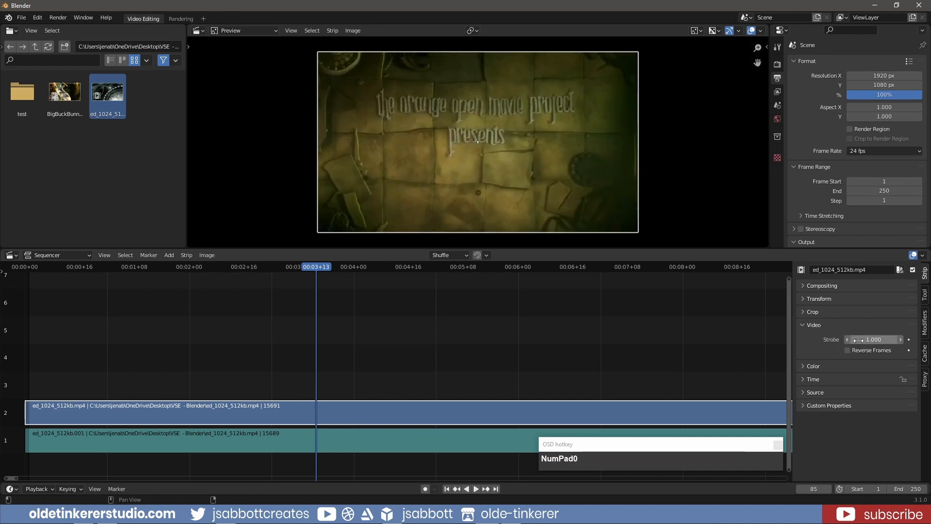
left_click(805, 325)
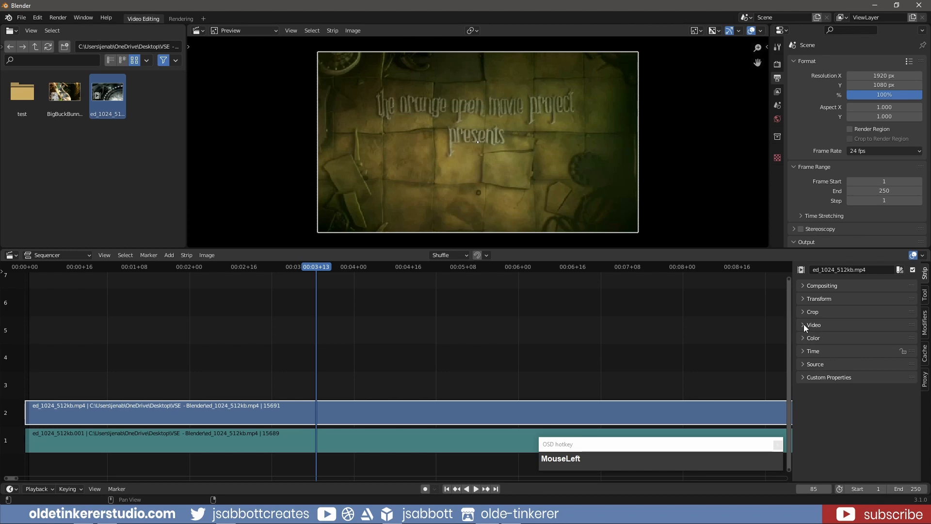
Step: Try a Saturation of 1.960 and a Multiply value of 5 on the ed_1024_512kb.mp4 strip's color
left_click(804, 337)
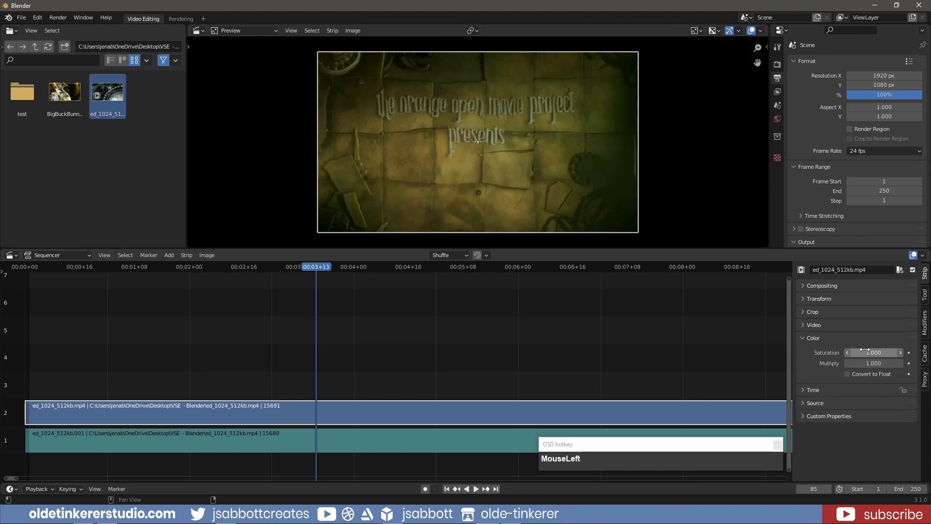
mouse_move(867, 352)
left_mouse_down()
mouse_move(825, 353)
mouse_move(867, 352)
left_mouse_up()
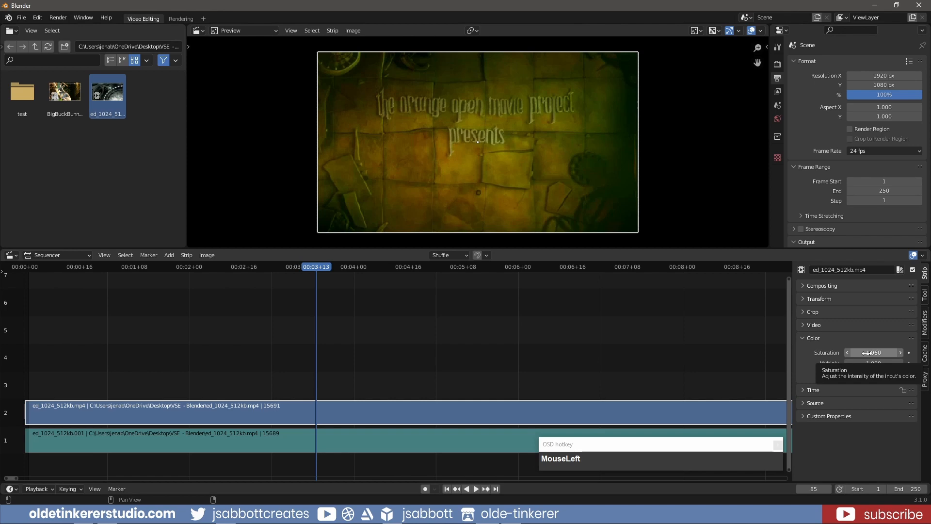
left_click(869, 364)
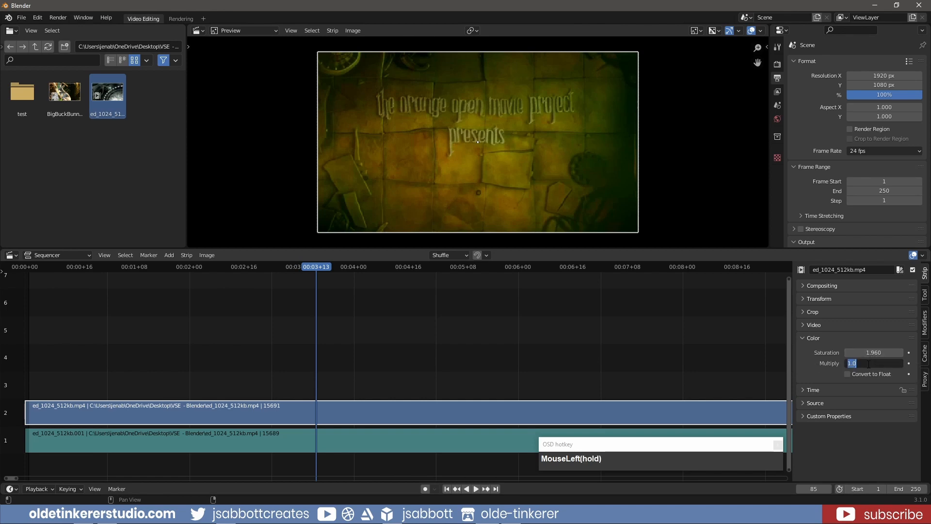
type("5")
key("Return")
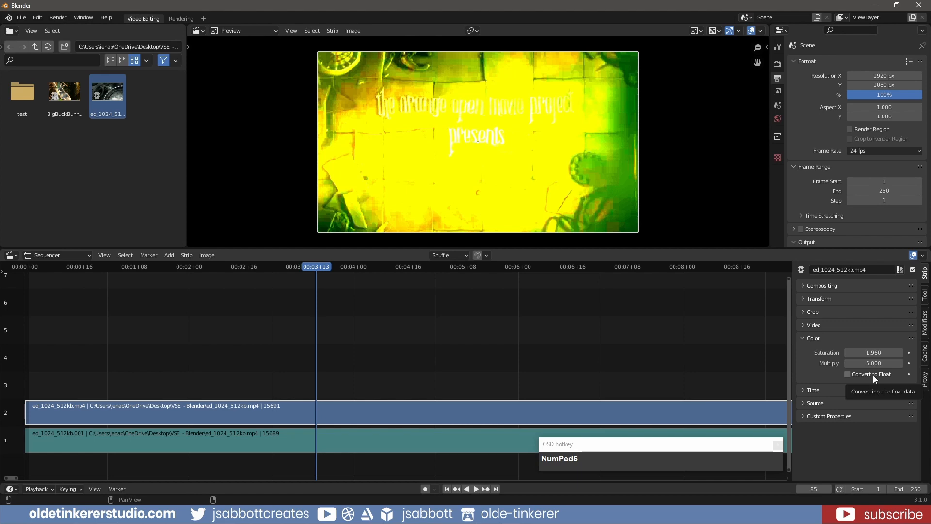
Step: Set the strip's Saturation and Multiply together to 0, and restore both to 1
left_click(873, 352)
left_click_drag(873, 353, 873, 363)
type("0")
key("Return")
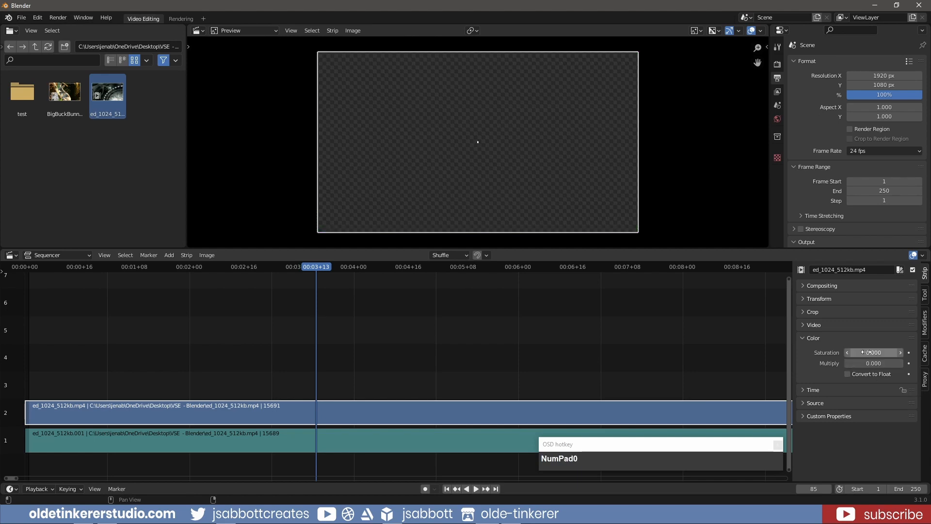
left_click(868, 353)
type("1")
key("Return")
left_click(802, 339)
Step: Examine the ed_1024_512kb.mp4 strip's time settings and its source file settings
left_click(804, 351)
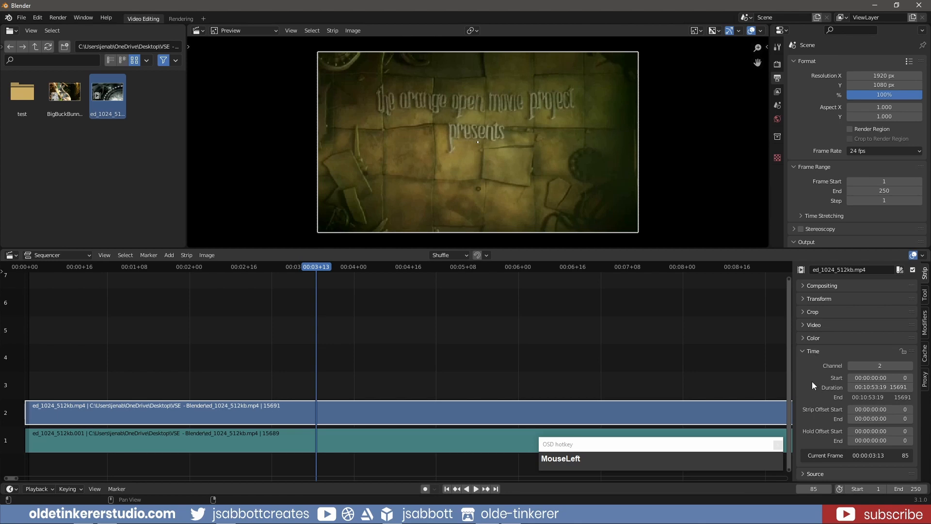
left_click(802, 351)
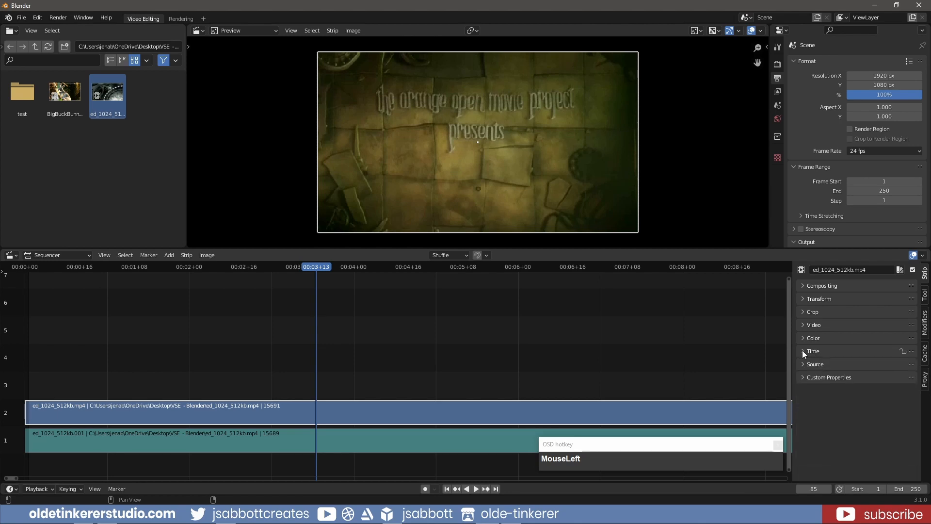
left_click(802, 363)
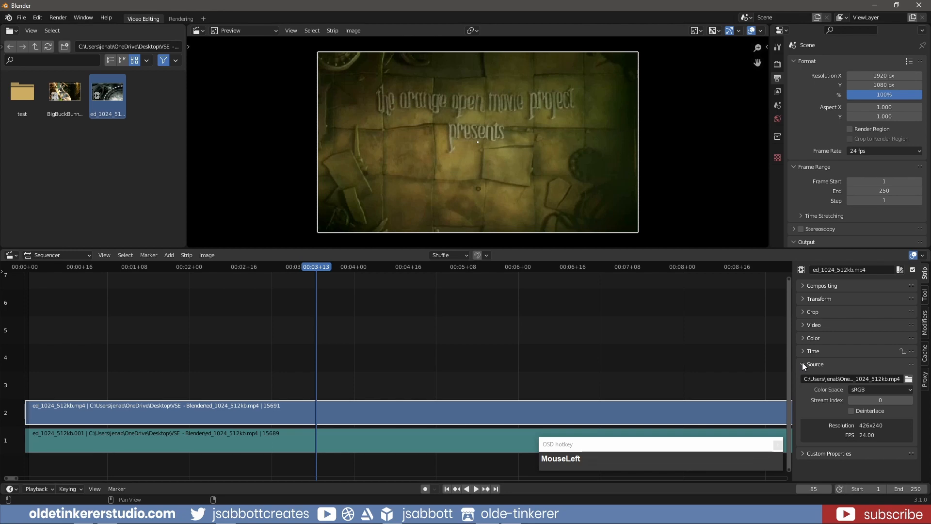
left_click(803, 365)
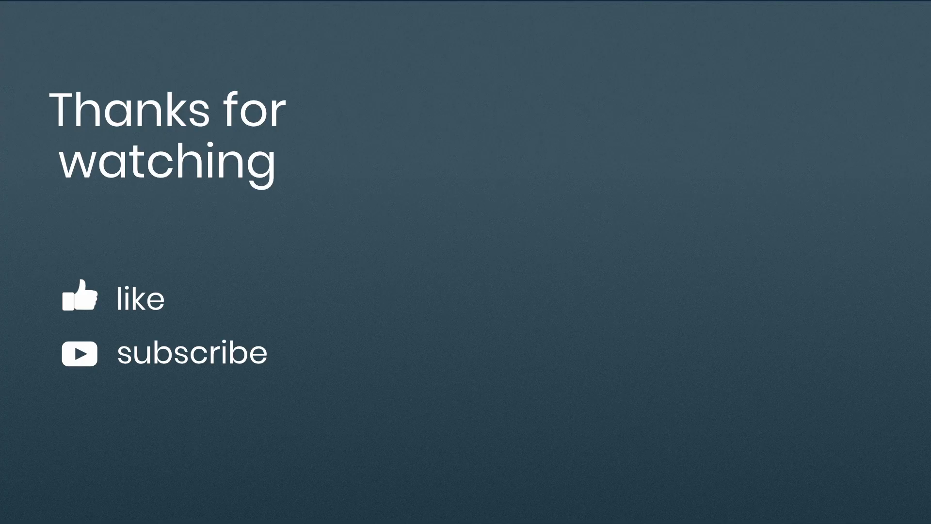